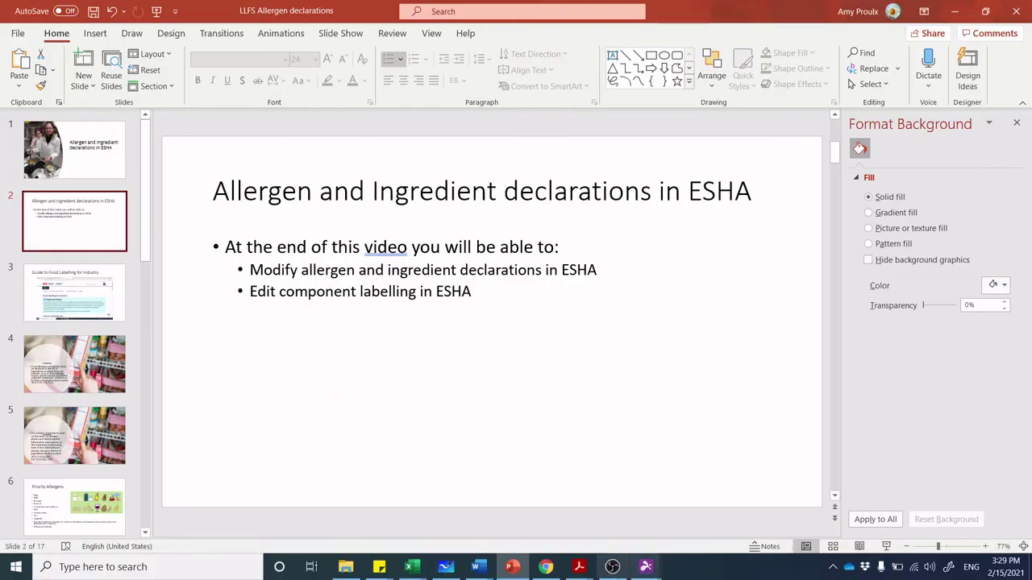
- Bring Genesis R&D forward and show the Carrot kale coleslaw recipe with its five ingredients
mouse_move(542, 567)
mouse_move(624, 572)
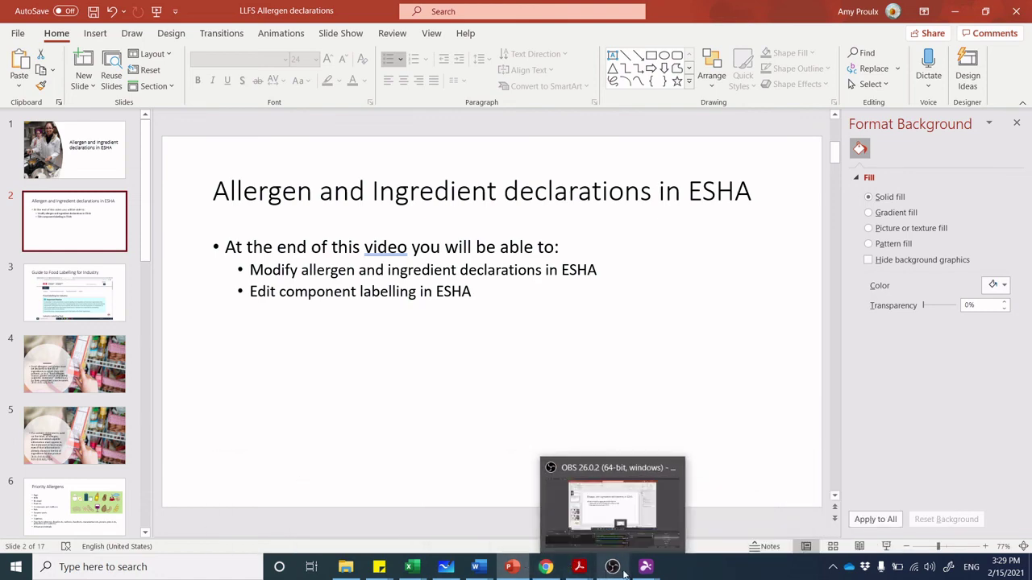
left_click(689, 522)
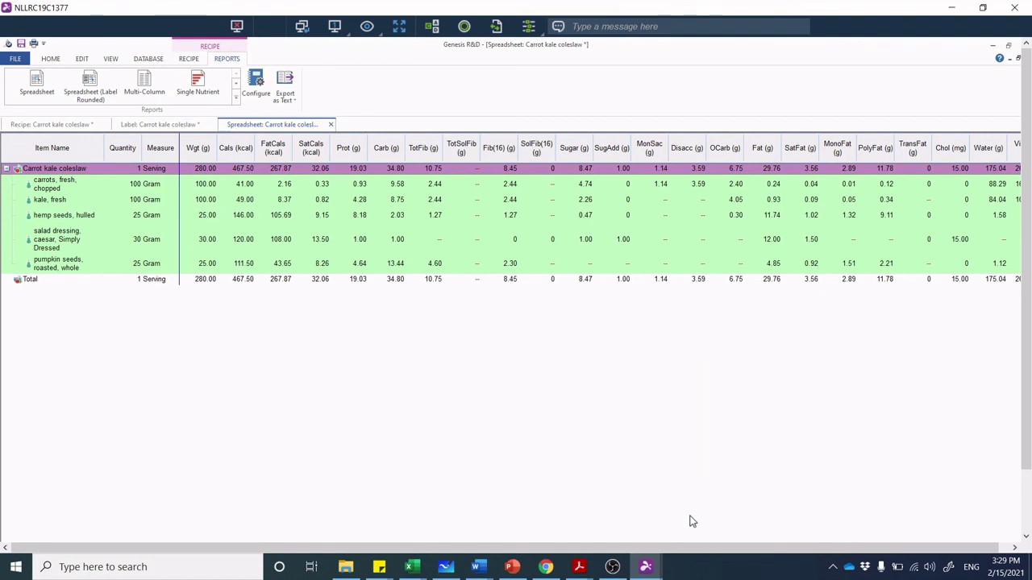
left_click(53, 126)
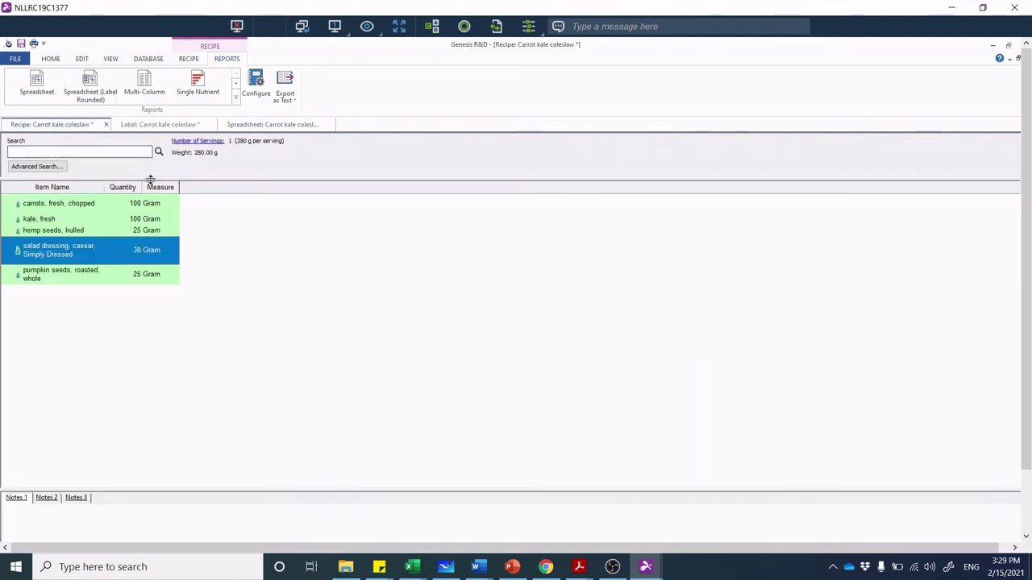
- Switch the remote viewer to Scaled, then back to Original Size
left_click(367, 26)
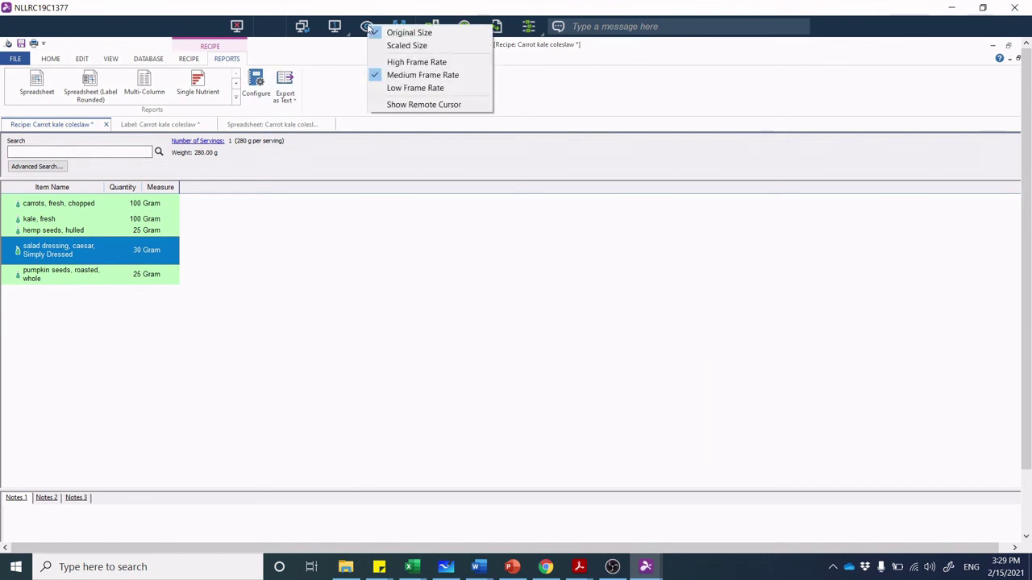
left_click(406, 46)
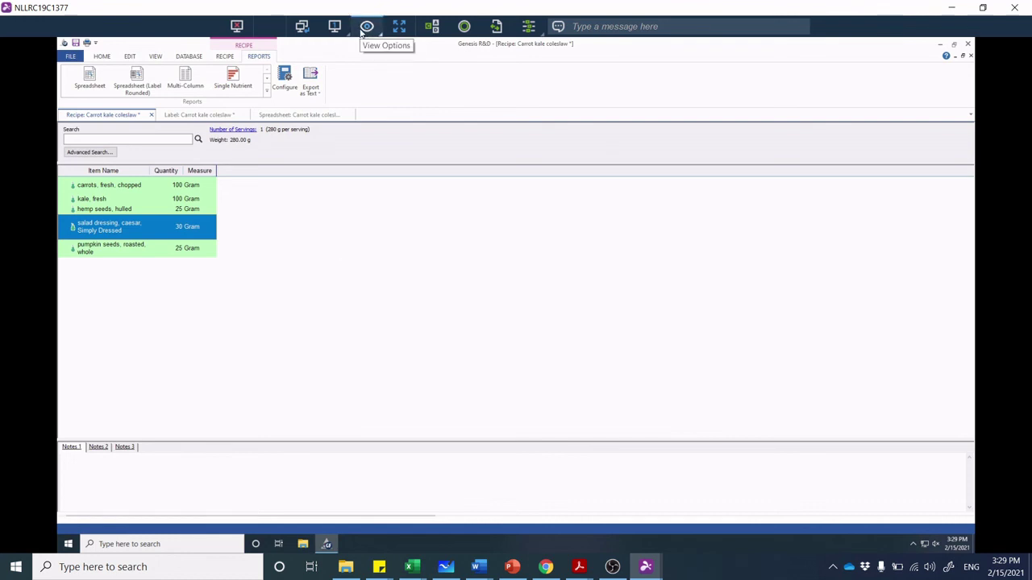
left_click(367, 27)
left_click(386, 37)
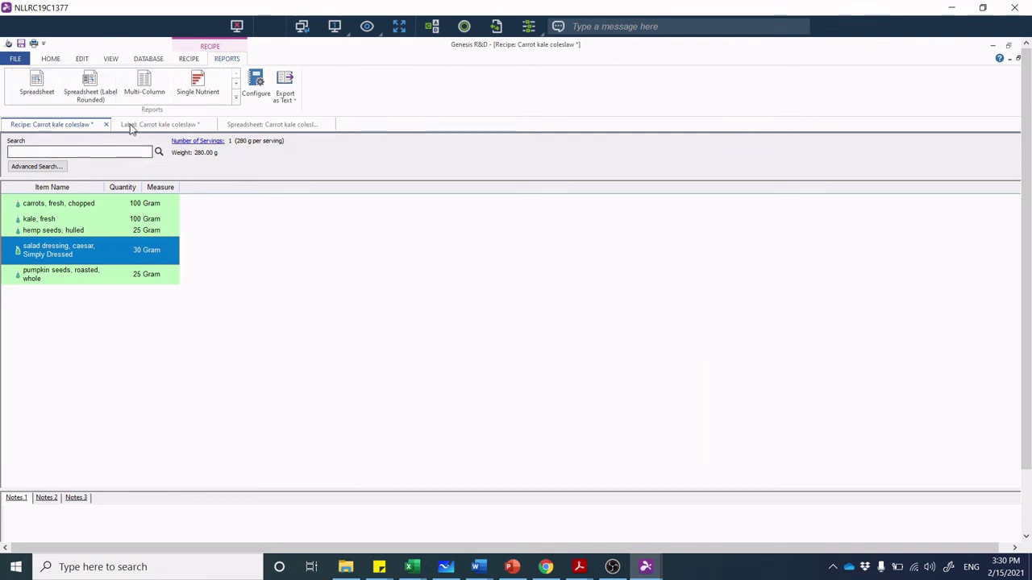
- Preview the coleslaw's 470-Calorie nutrition label, then start the nutrient Spreadsheet report
left_click(190, 61)
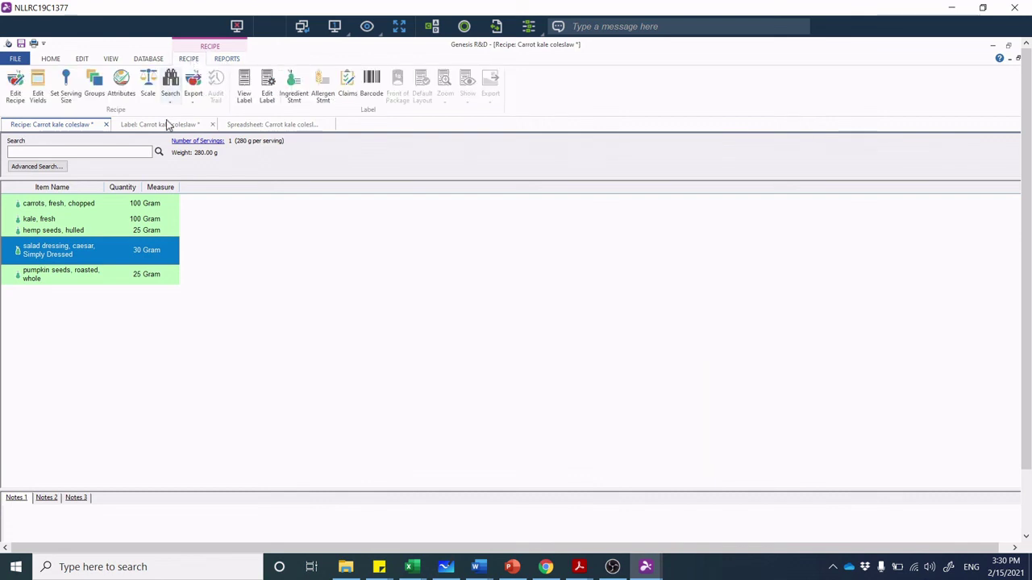
left_click(245, 86)
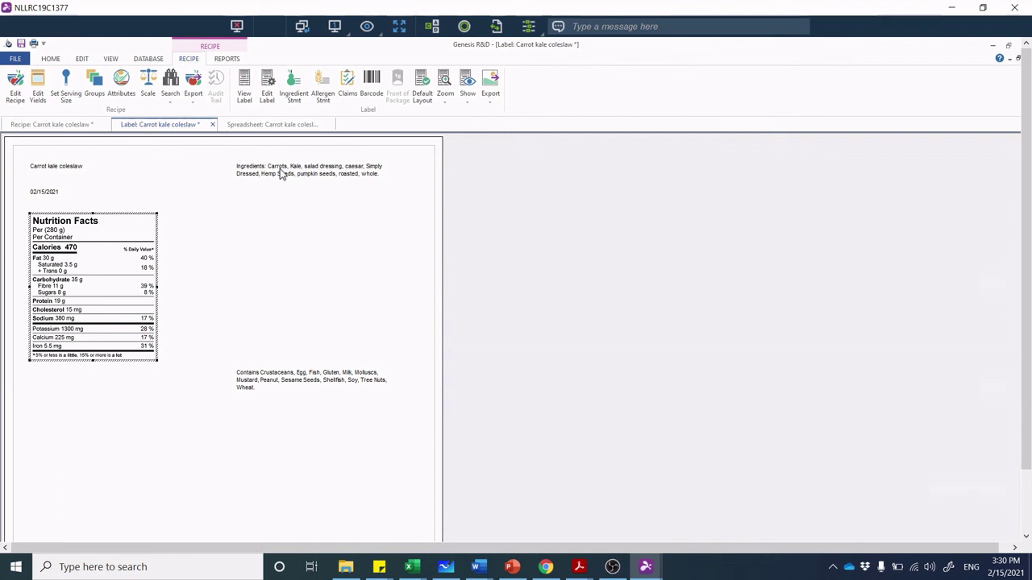
left_click(228, 59)
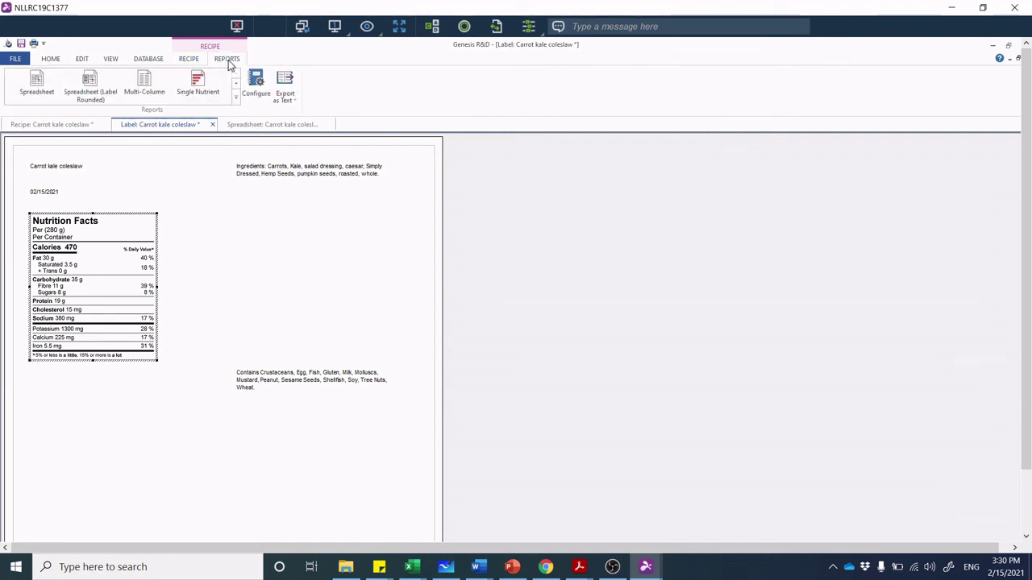
left_click(34, 90)
- Open the 467.50 kcal nutrient spreadsheet and sort ingredients by Quantity, largest first
left_click(36, 84)
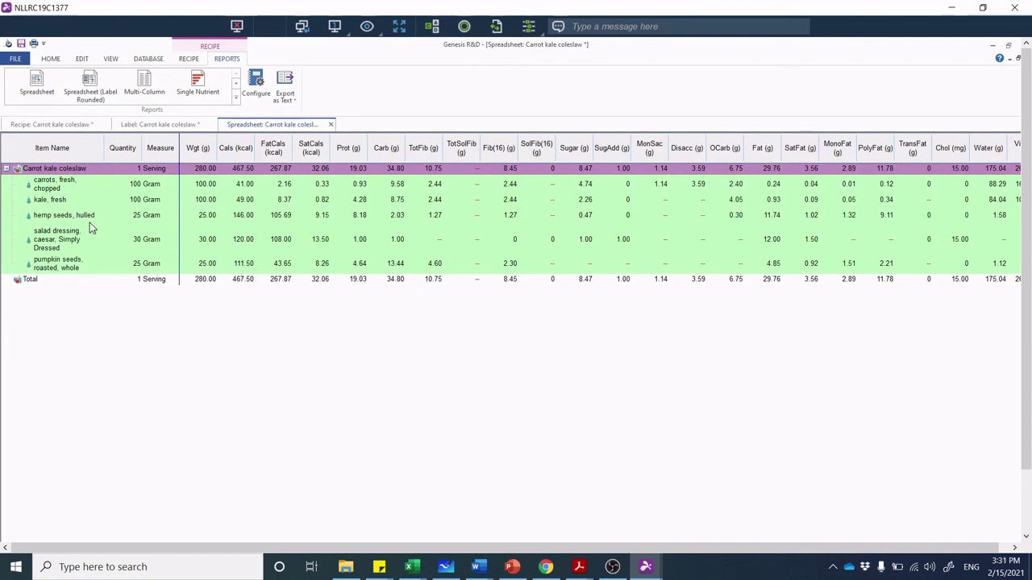
left_click(122, 154)
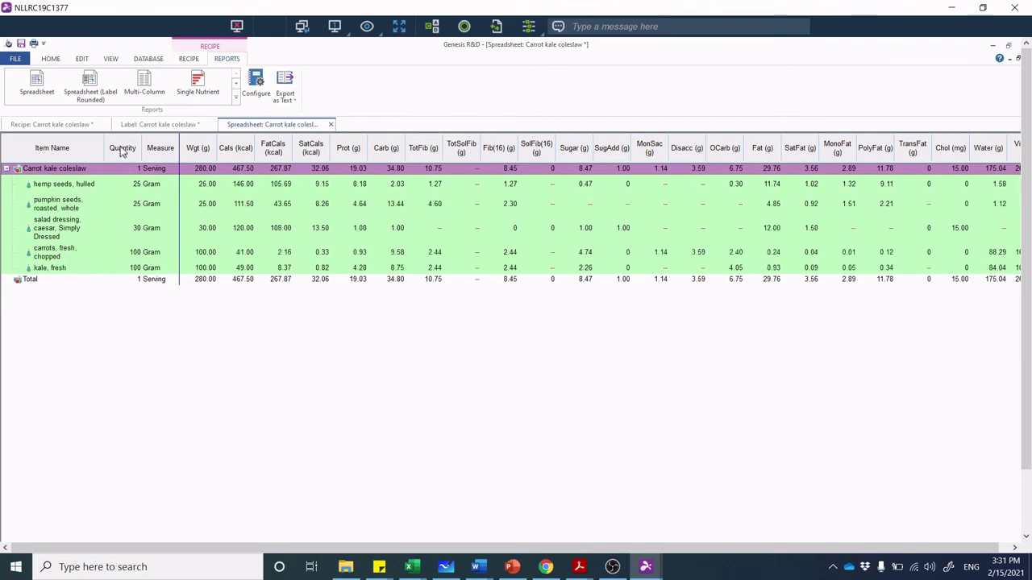
left_click(122, 154)
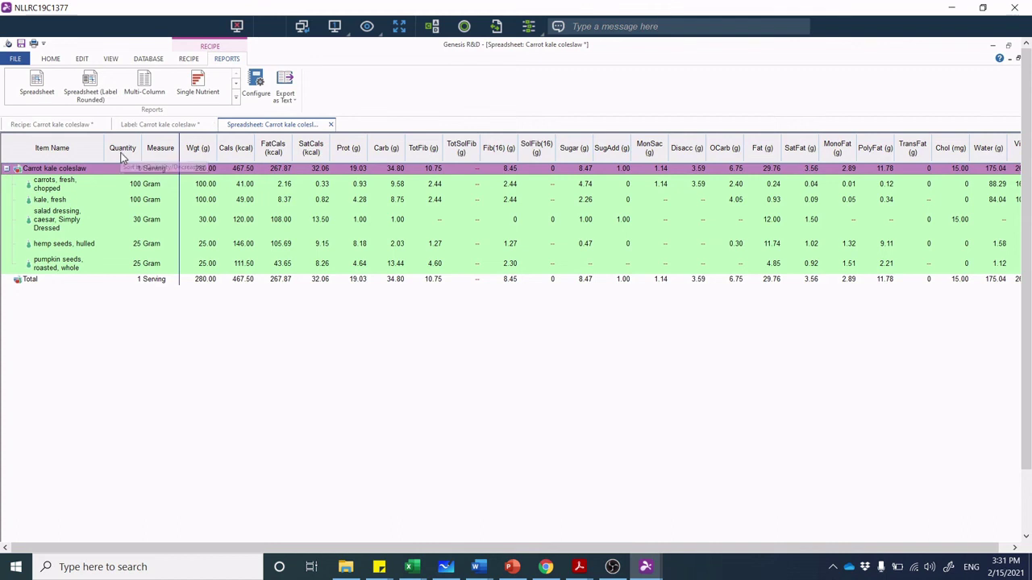
left_click(123, 151)
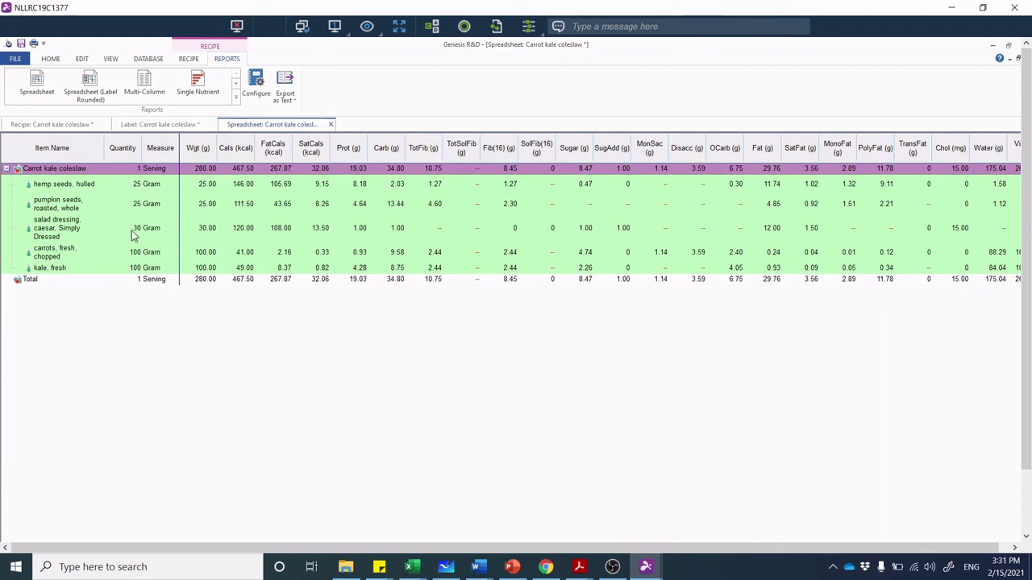
left_click(130, 151)
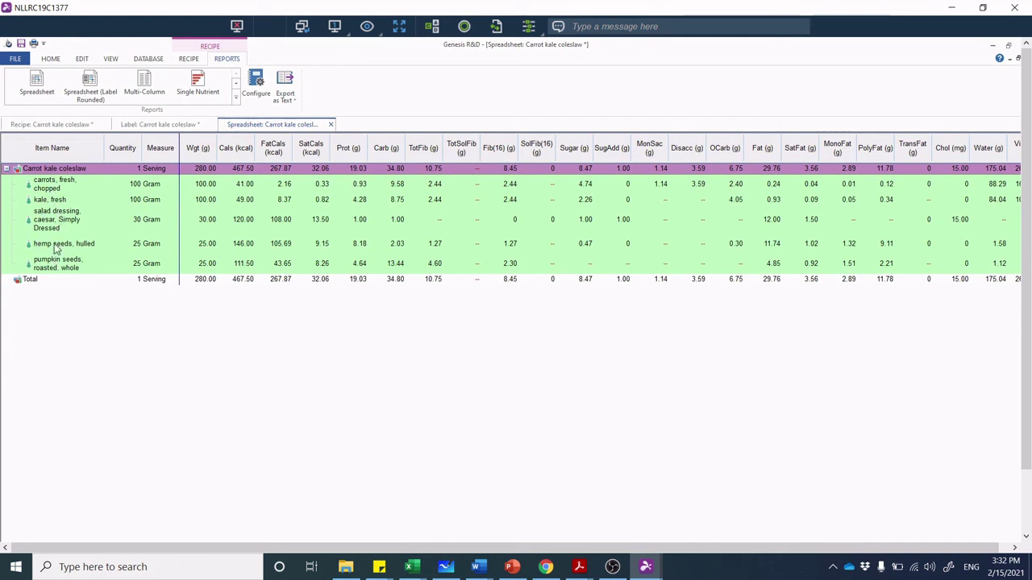
- Return to the coleslaw label listing Carrots, Kale, caesar dressing, hemp and pumpkin seeds
left_click(189, 60)
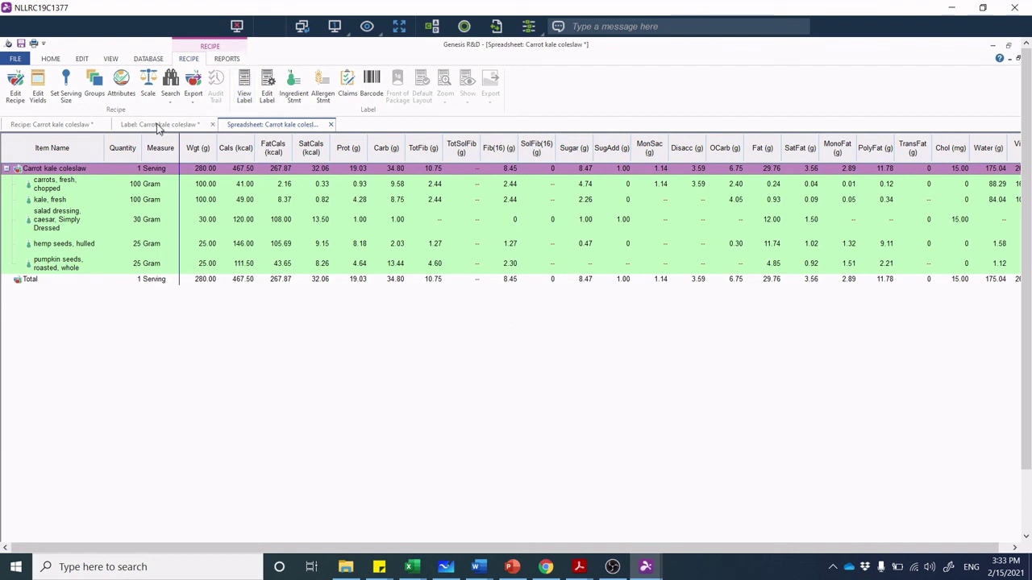
left_click(245, 90)
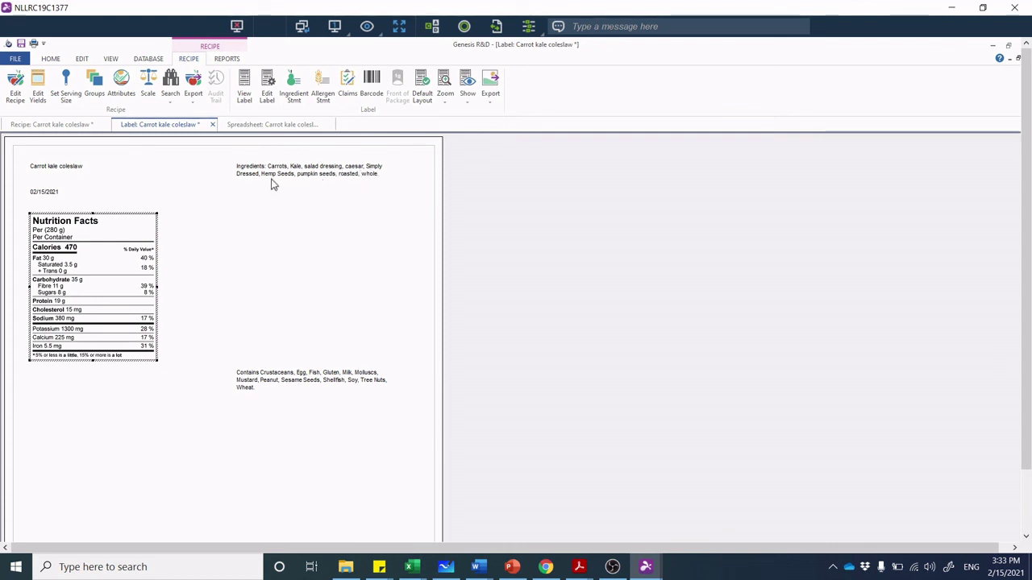
type(".")
- Flag pumpkin and hemp seeds as Is Sugar and apply, then clear both sugar flags
left_click(294, 85)
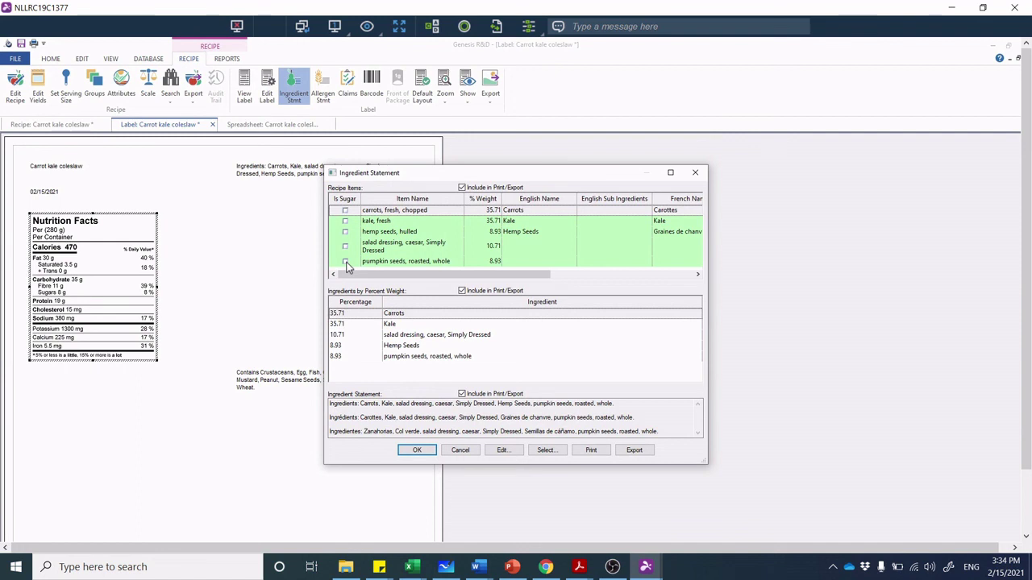
left_click(346, 262)
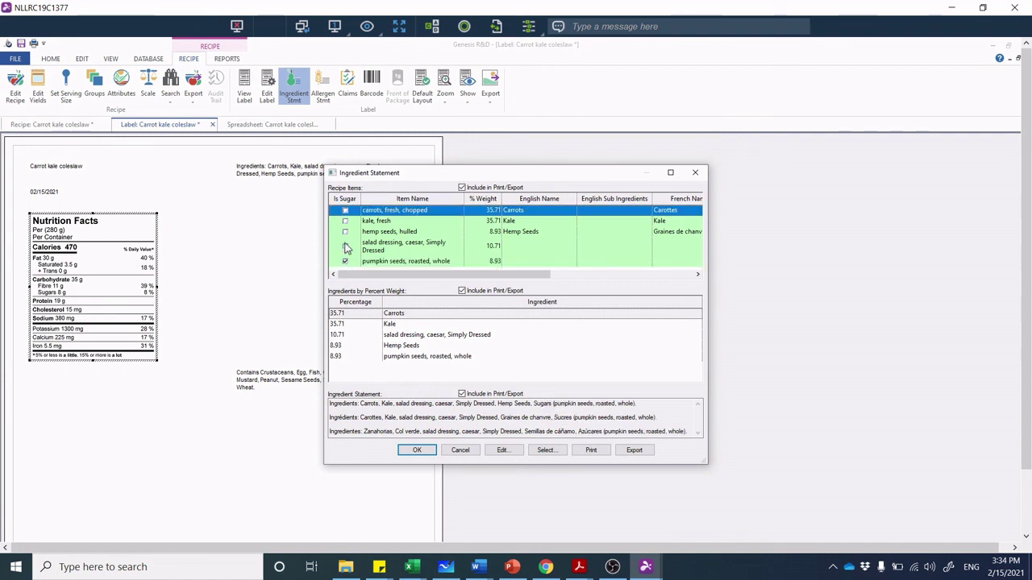
left_click(346, 232)
left_click(345, 232)
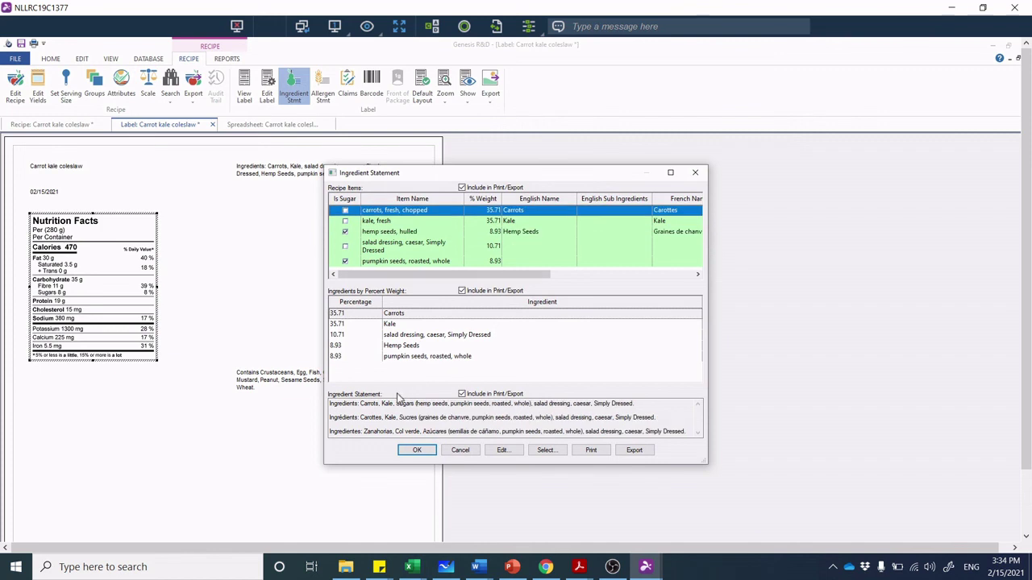
left_click(417, 451)
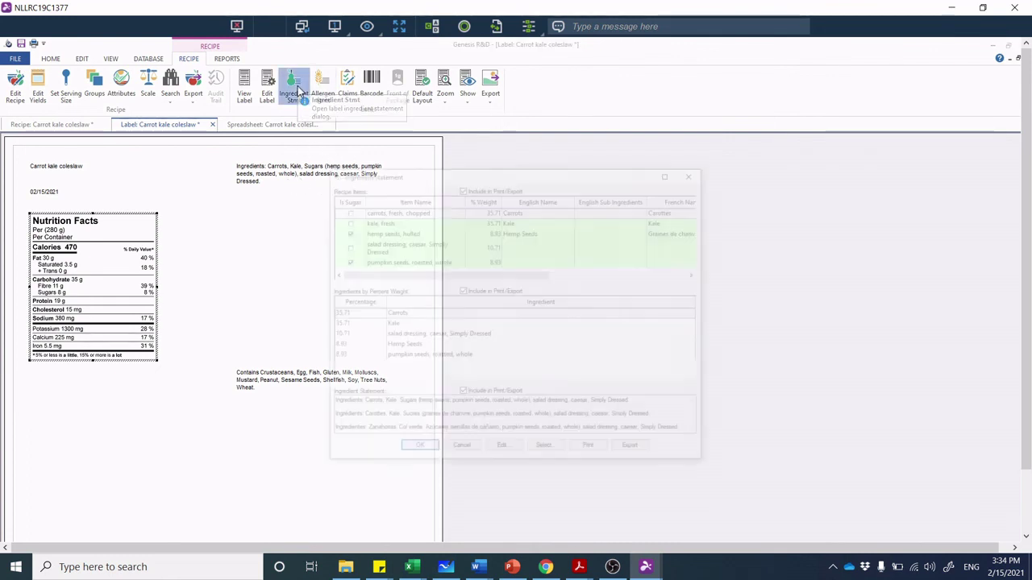
left_click(346, 262)
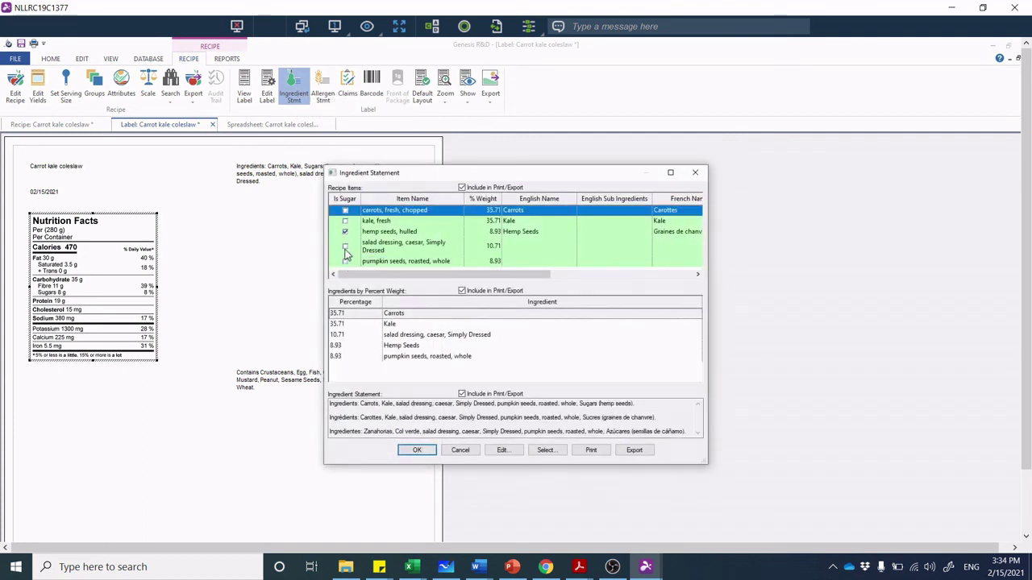
left_click(345, 232)
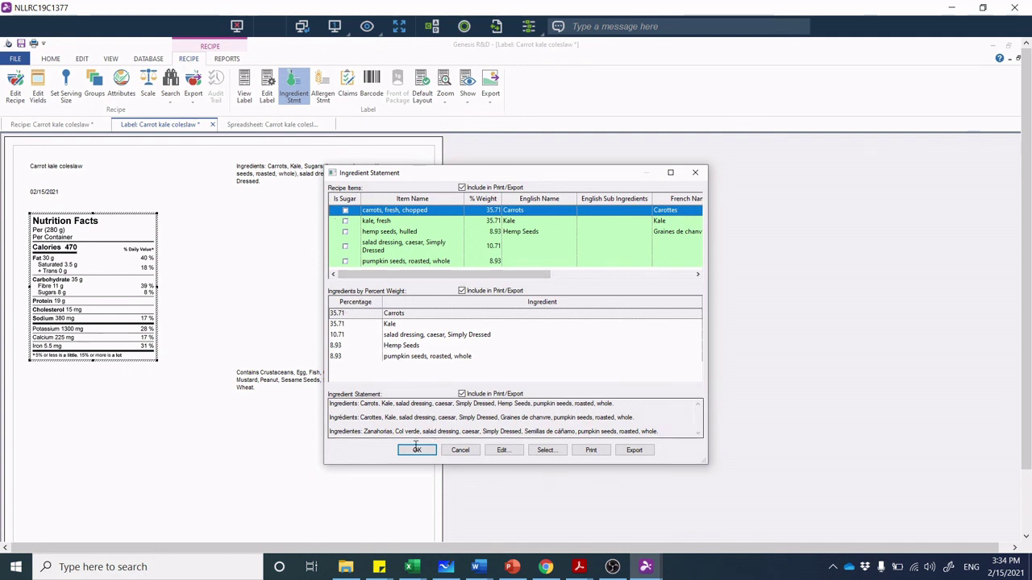
left_click(494, 453)
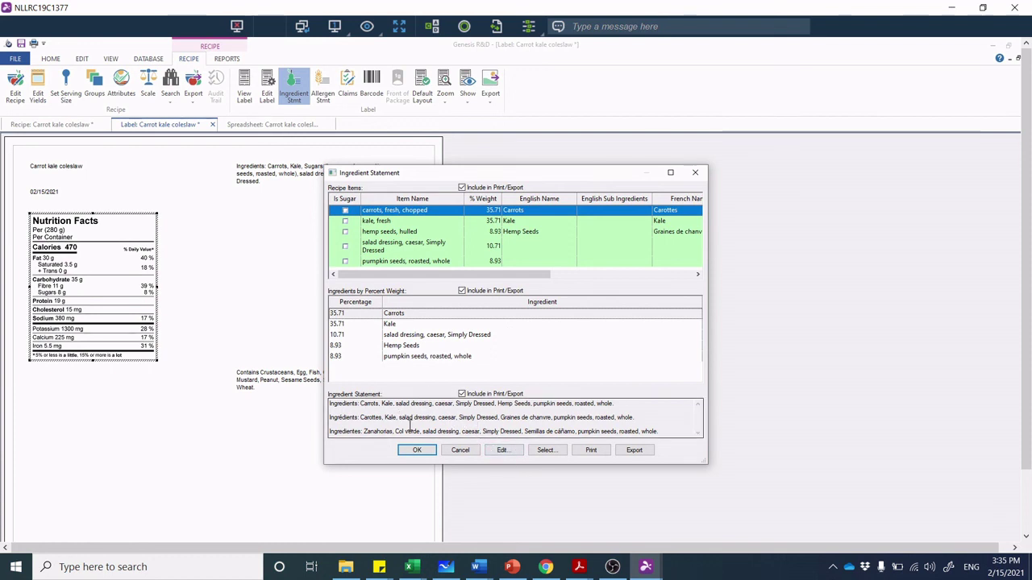
- Open Edit Ingredient Statement, review the French sub-ingredients, then return to English
left_click(499, 450)
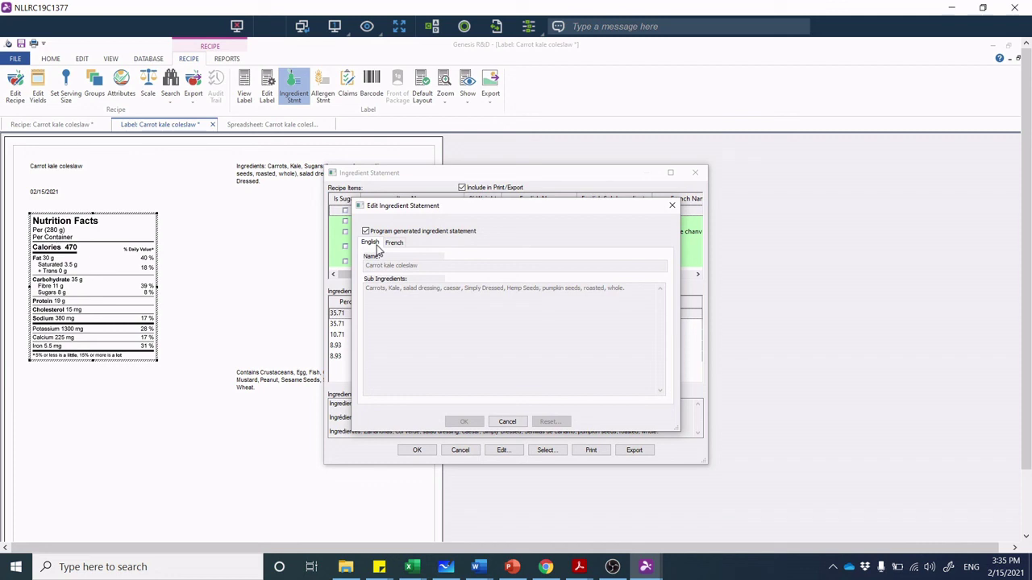
left_click(394, 244)
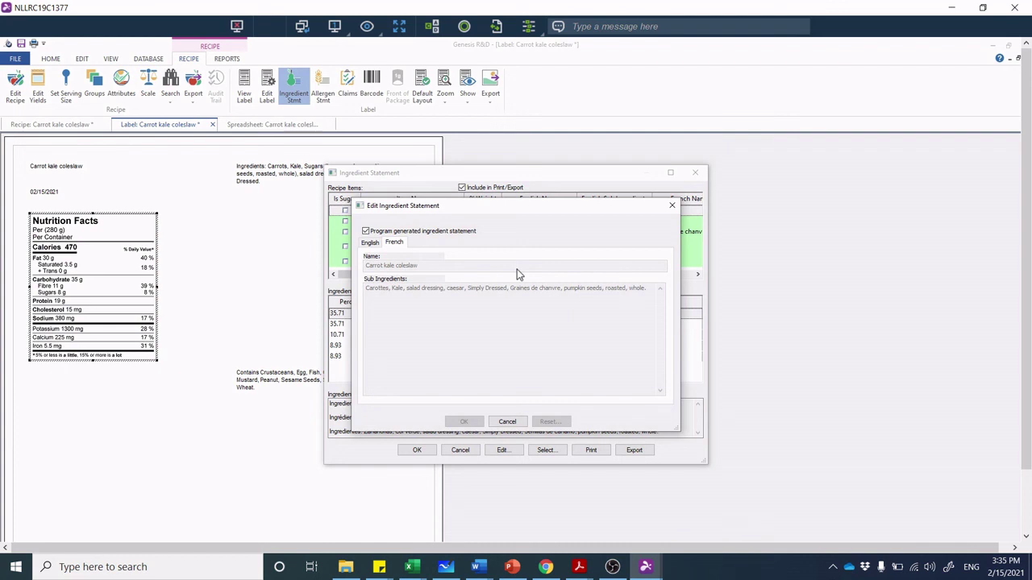
left_click(370, 247)
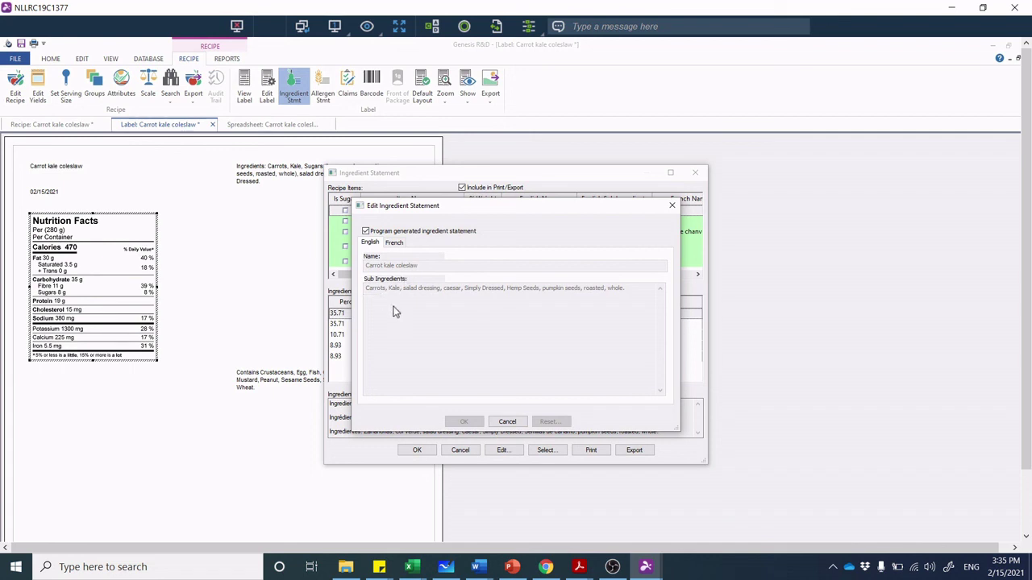
- Turn off auto-generation and replace the dressing wording with 'Caesar salad dressing ('
left_click(365, 231)
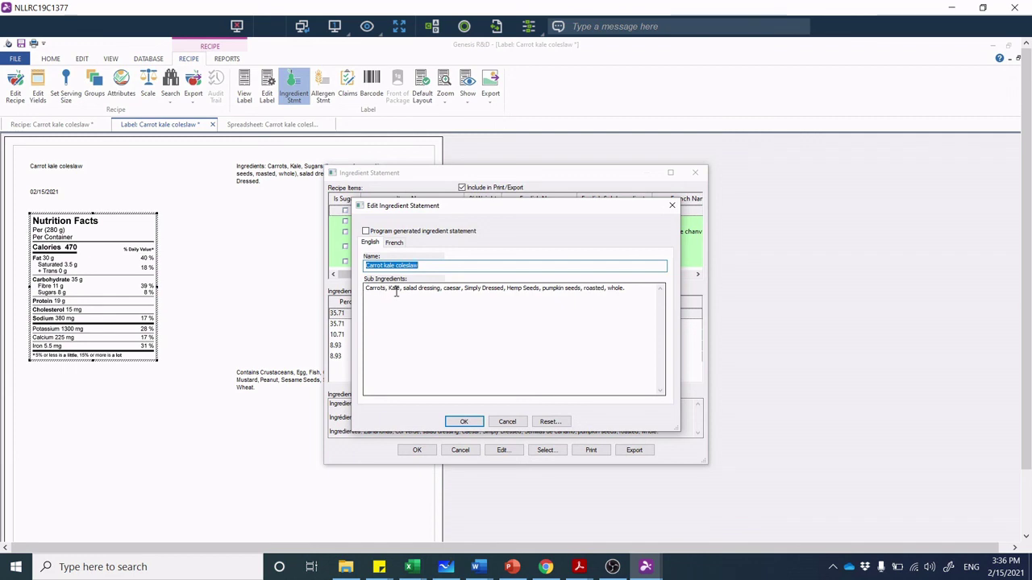
left_click(403, 291)
type("Caesar")
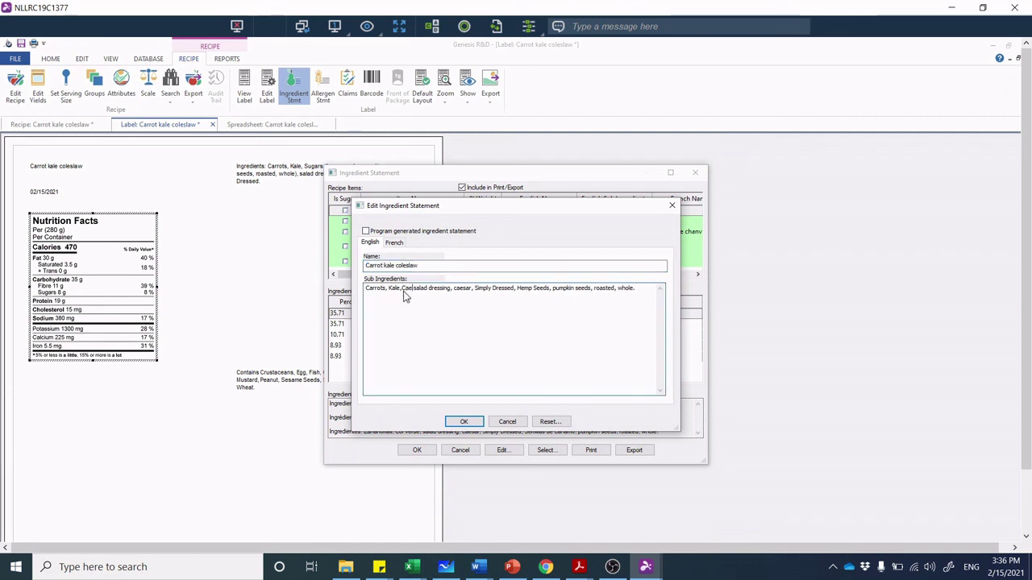
type(" salad dres")
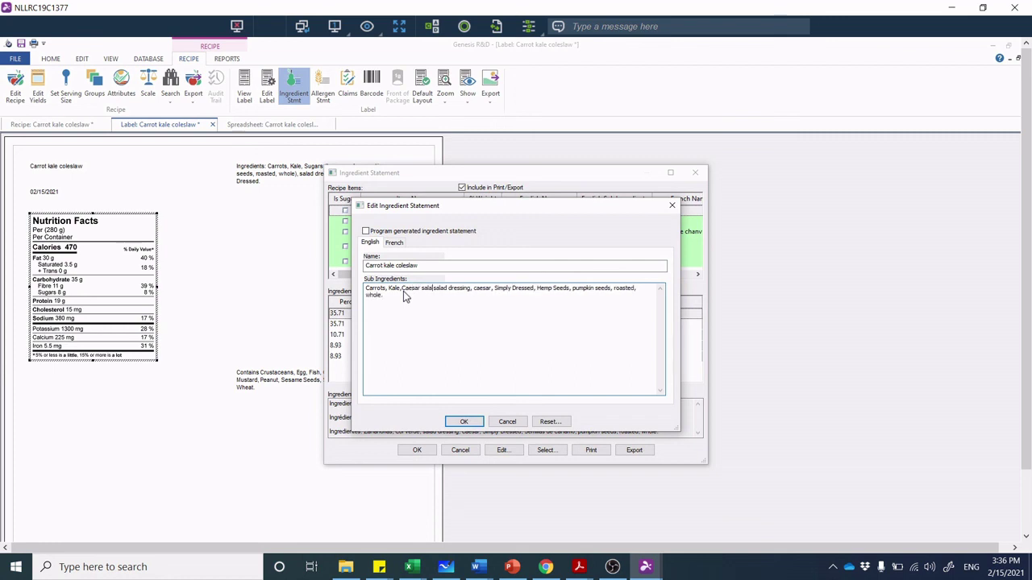
type("sing (")
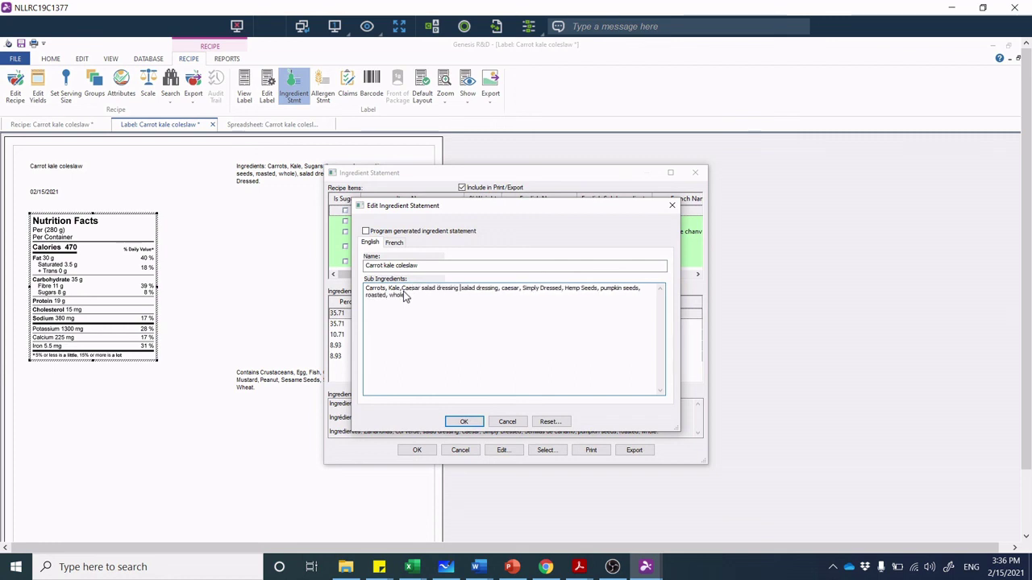
key("Delete")
key("Delete")
key("Delete")
key("Delete")
key("Delete")
key("Delete")
key("Delete")
key("Delete")
key("Delete")
key("Delete")
key("Delete")
key("Delete")
key("Delete")
key("Delete")
key("Delete")
key("Delete")
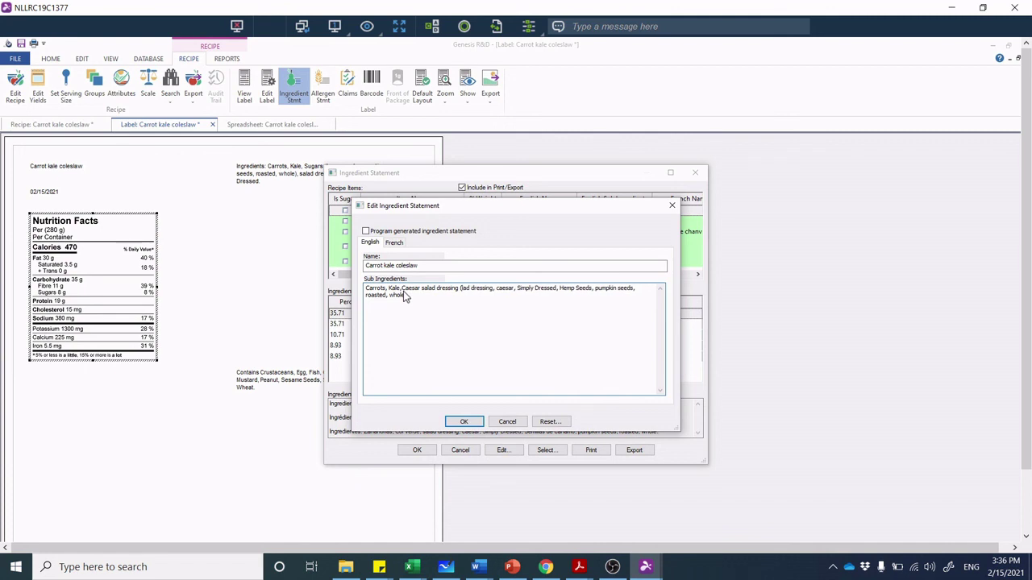
key("Delete")
key("Delete")
key("Delete")
key("Delete")
key("Delete")
key("Delete")
key("Delete")
key("Delete")
key("Delete")
key("Delete")
key("Delete")
key("Delete")
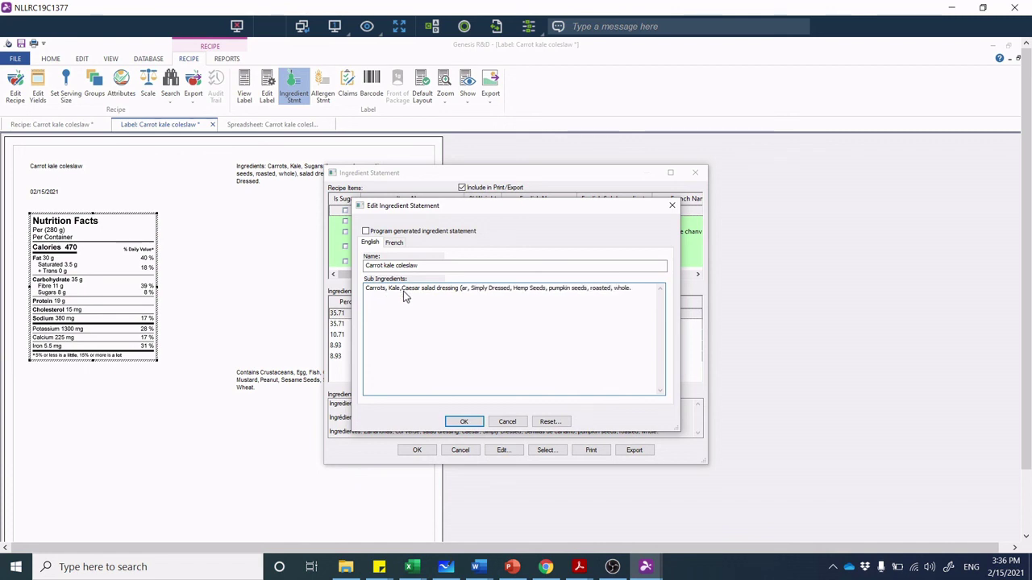
key("Delete")
key("Delete")
key("Delete")
key("Delete")
key("Delete")
key("Delete")
key("Delete")
key("Delete")
key("Delete")
key("Delete")
key("Delete")
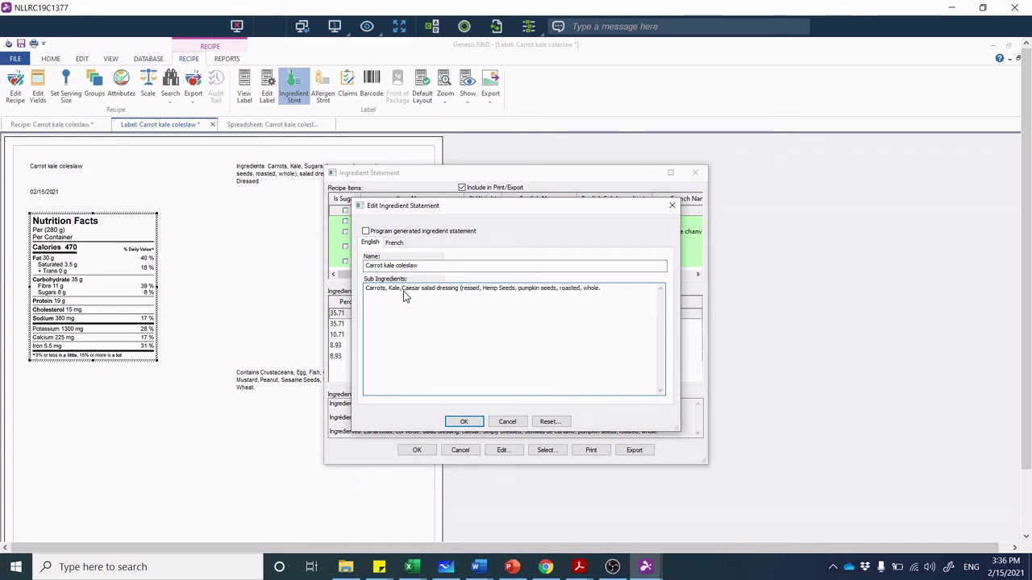
key("Delete")
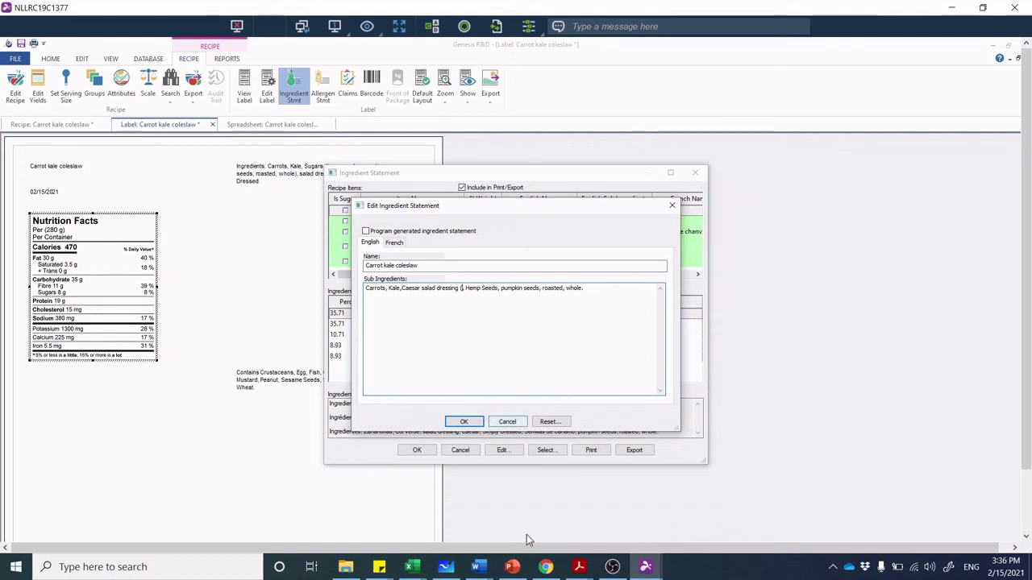
left_click(403, 289)
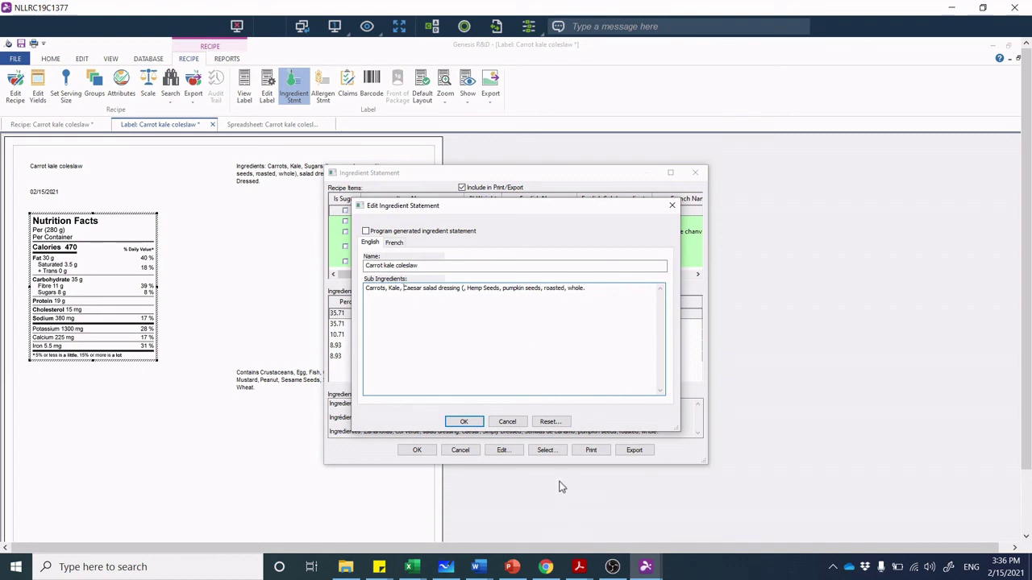
- Select Marzetti's Simply Dressed Caesar ingredient paragraph, Filtered Water through Anchovies
left_click(538, 572)
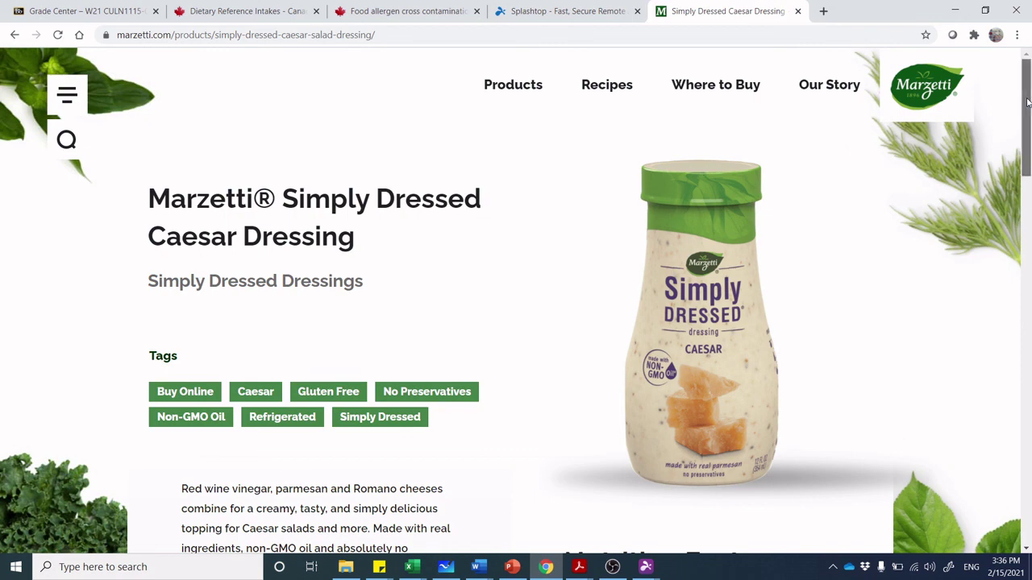
scroll(1028, 103, "down", 1)
scroll(1027, 94, "up", 1)
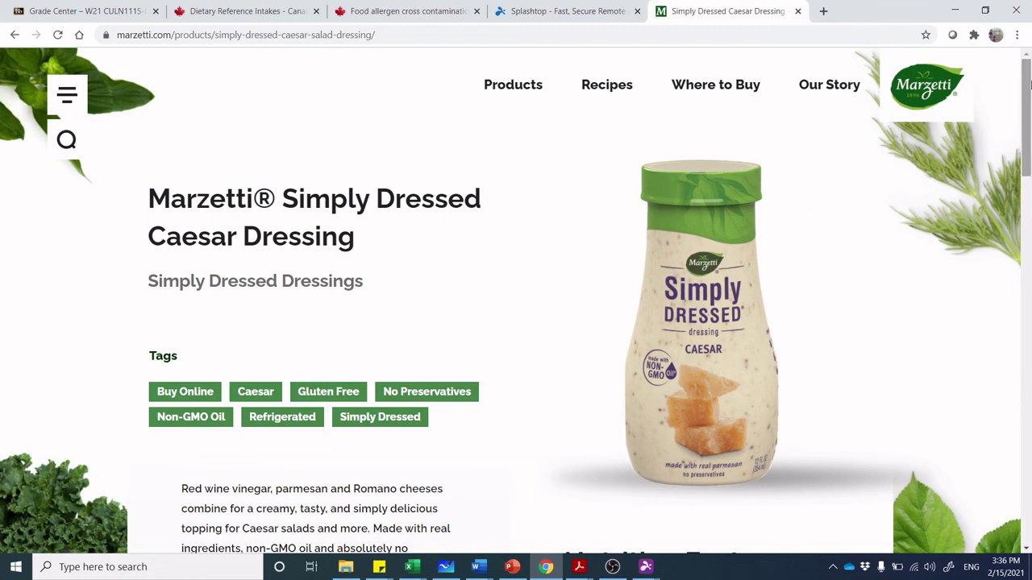
left_click_drag(1029, 86, 1028, 171)
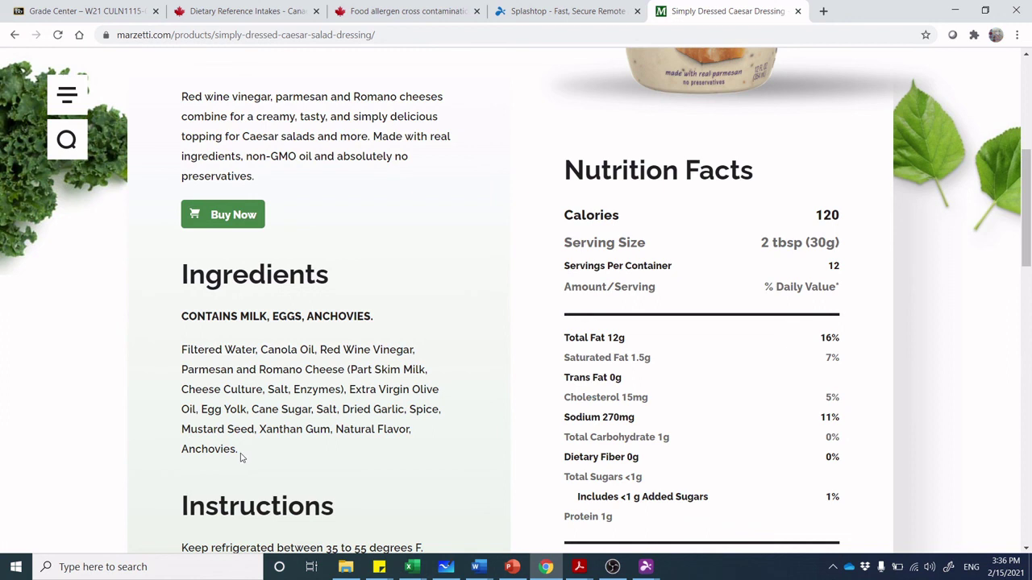
left_click_drag(238, 450, 183, 352)
key("ctrl+c")
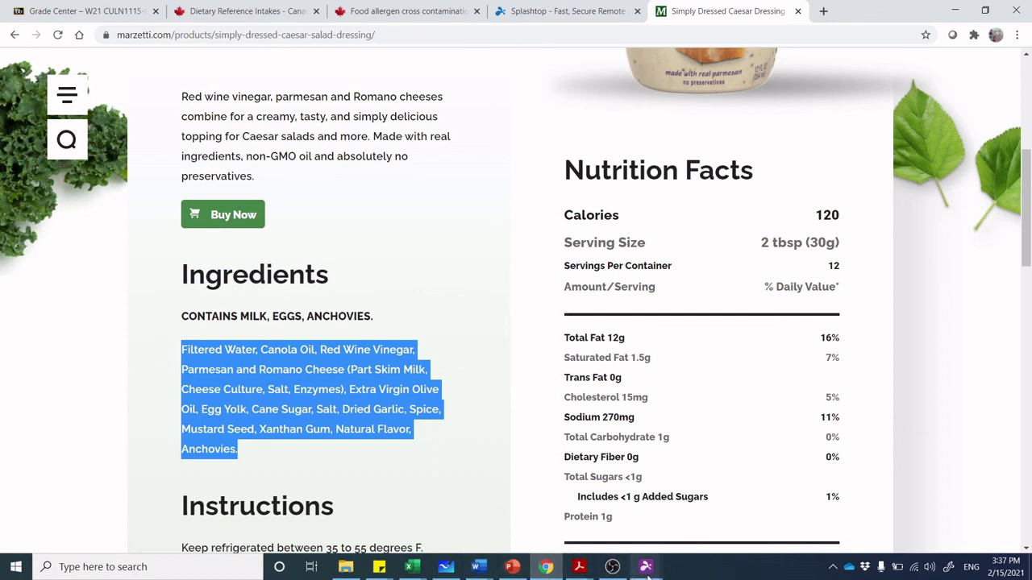
- Paste the dressing ingredients after 'dressing (' and close the bracket with '),' after Anchovies
mouse_move(647, 575)
left_click(681, 517)
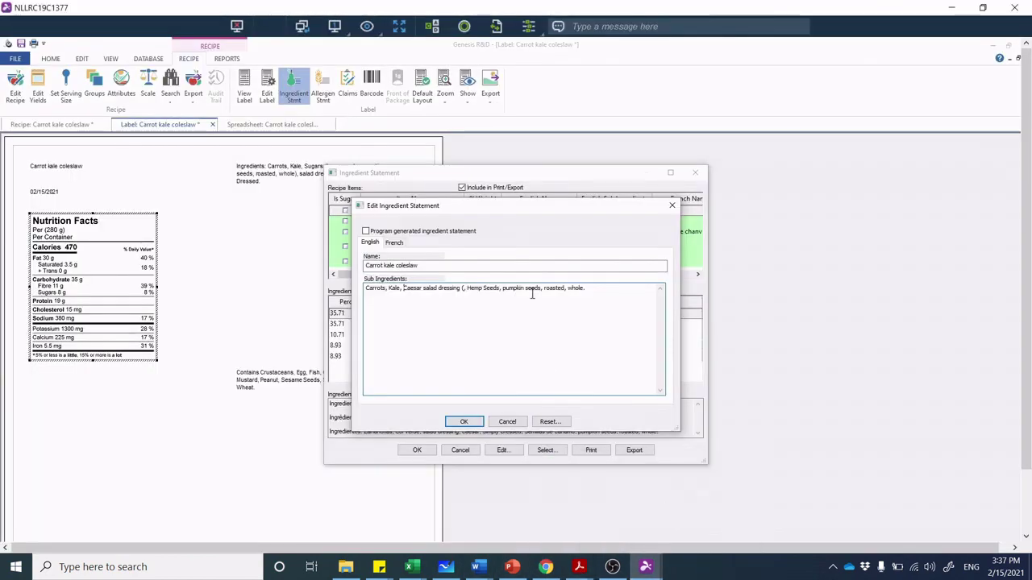
left_click(463, 289)
key("ctrl+v")
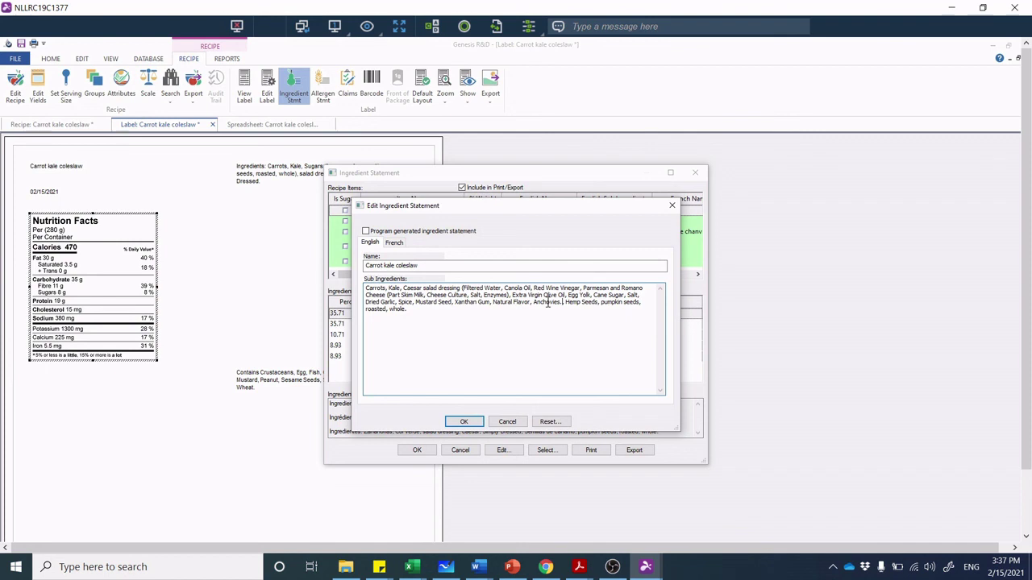
type(")")
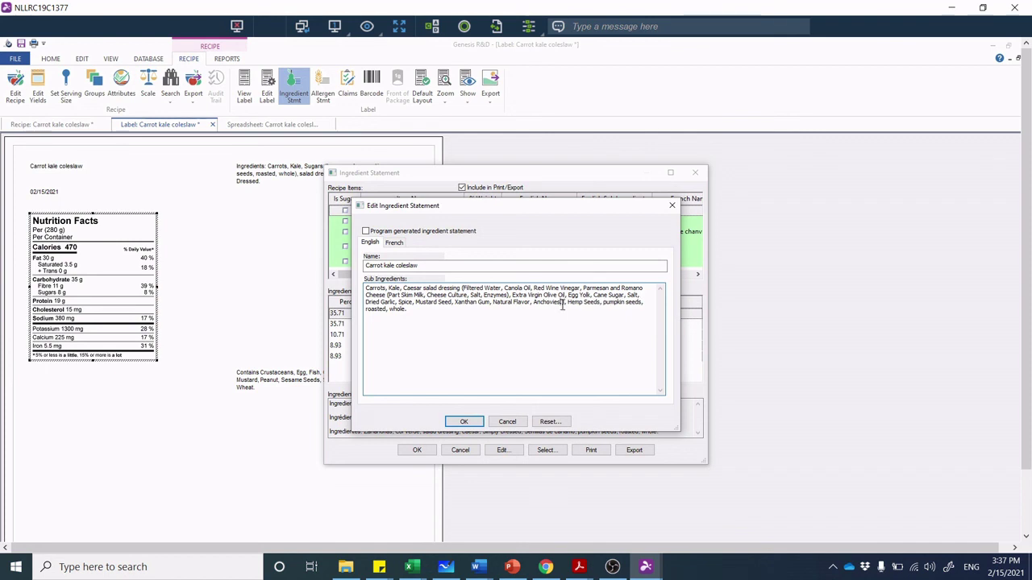
key("BackSpace")
key("BackSpace")
type("),")
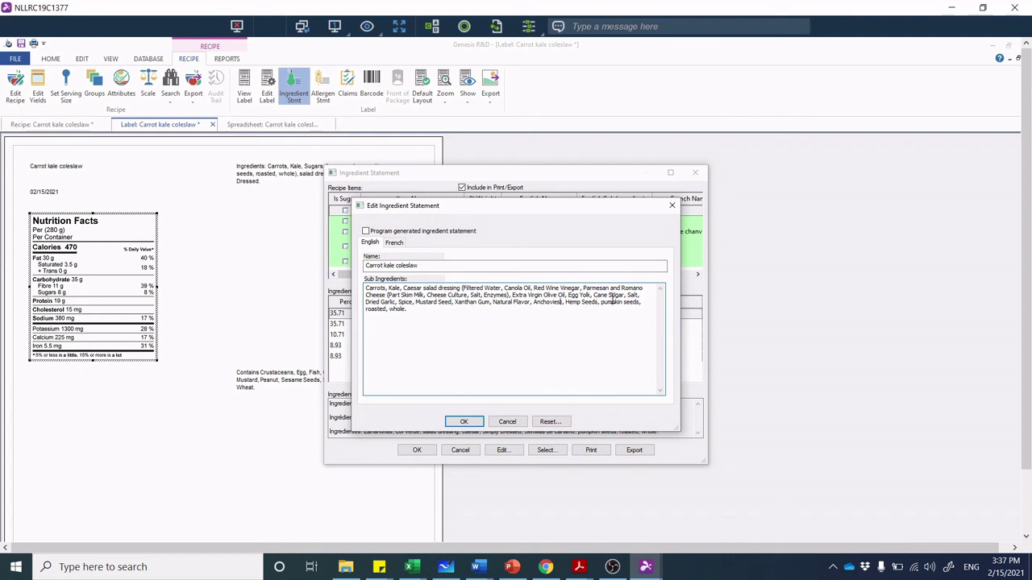
- Capitalise 'Pumpkin seeds' and delete the trailing ', roasted, whole' from the sub-ingredients
left_click(603, 301)
key("BackSpace")
type("P")
left_click(439, 313)
key("BackSpace")
key("BackSpace")
key("BackSpace")
key("BackSpace")
key("BackSpace")
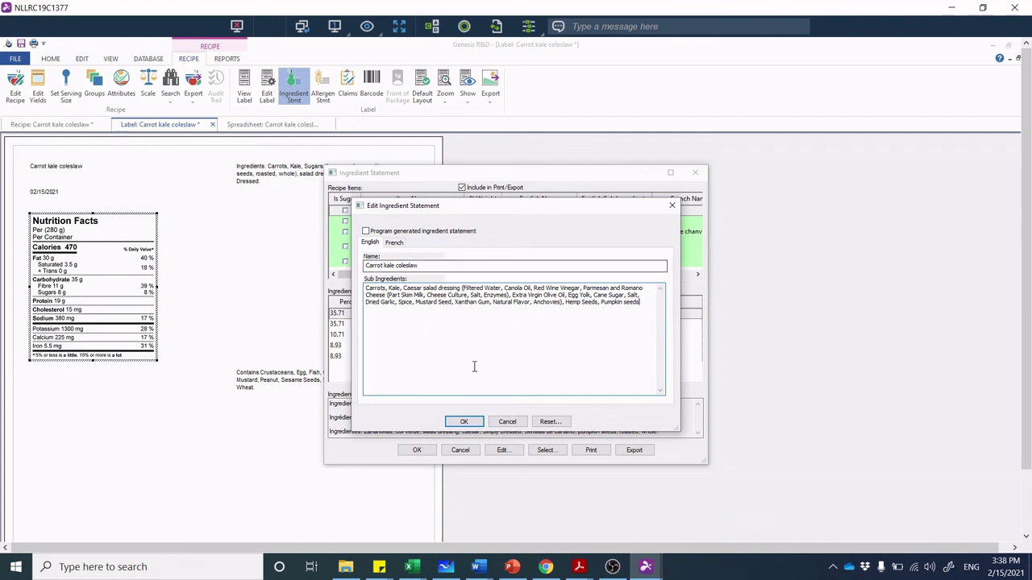
- Confirm the edited Caesar dressing sub-ingredients on the label, then return to the Marzetti dressing page
left_click(466, 425)
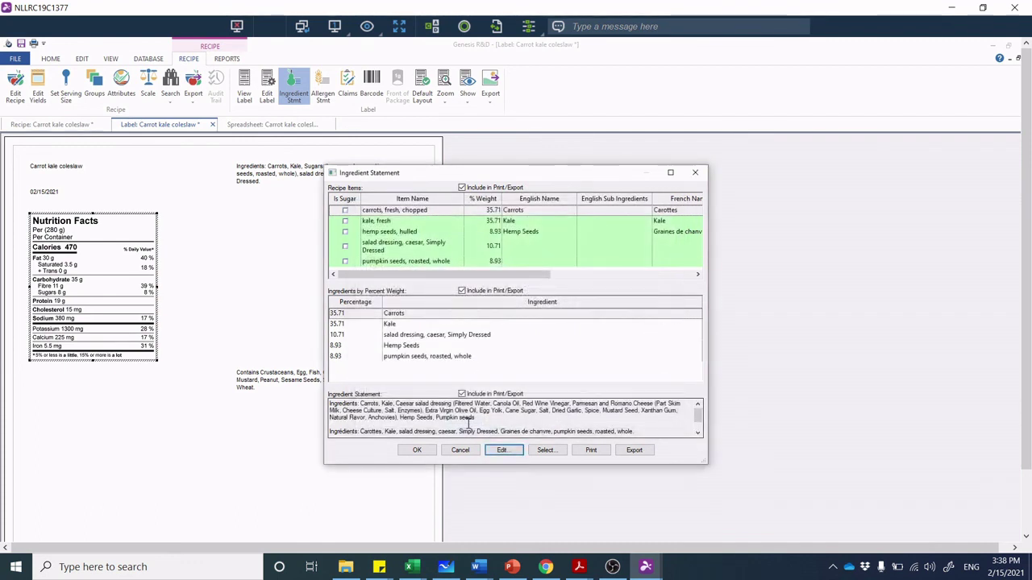
left_click(417, 451)
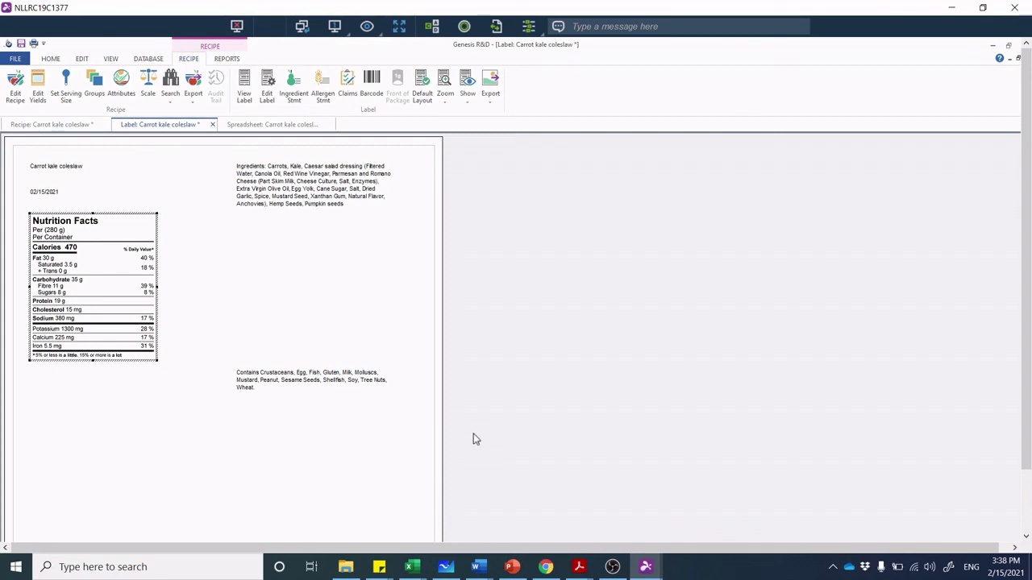
left_click(529, 480)
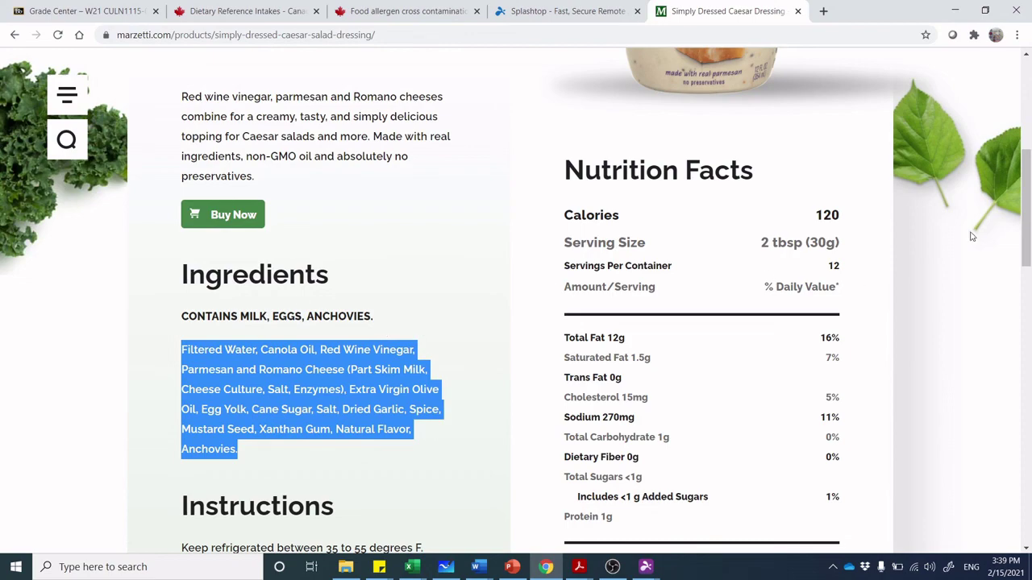
mouse_move(1027, 194)
left_mouse_down()
mouse_move(1028, 121)
mouse_move(1029, 212)
left_mouse_up()
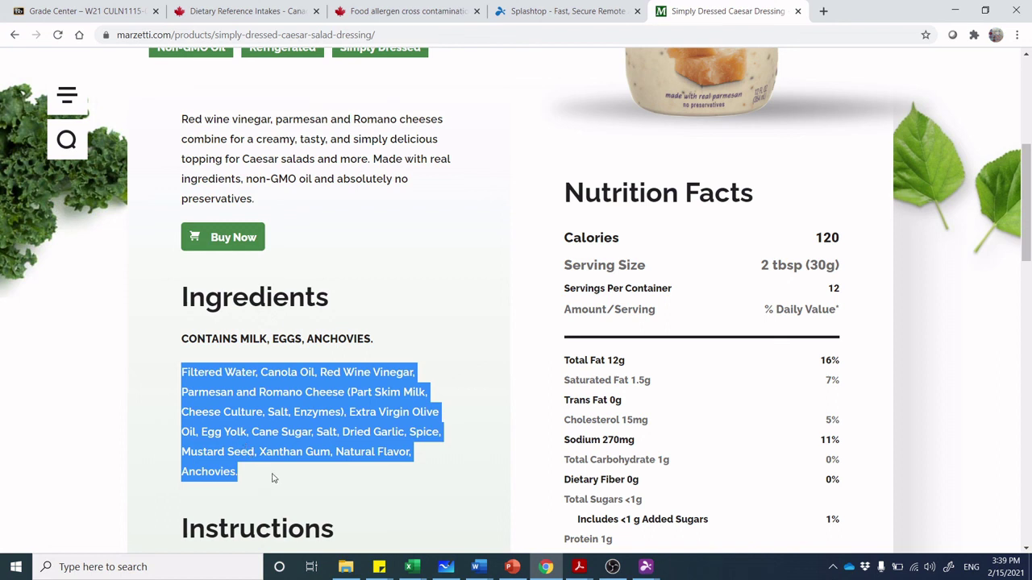
mouse_move(646, 567)
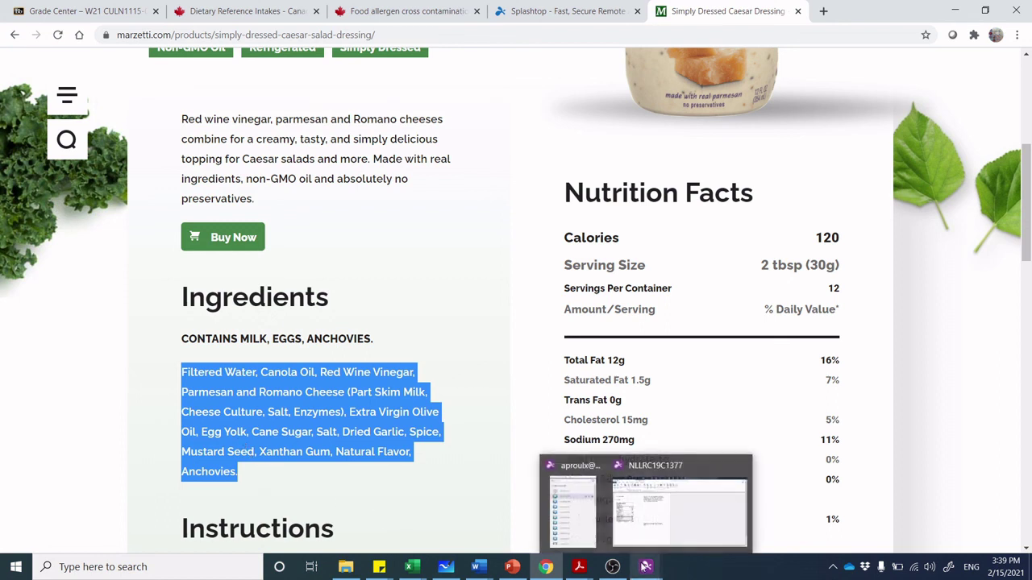
- Bring back the Genesis label window and open its Allergens and Allergen Statement settings
left_click(665, 528)
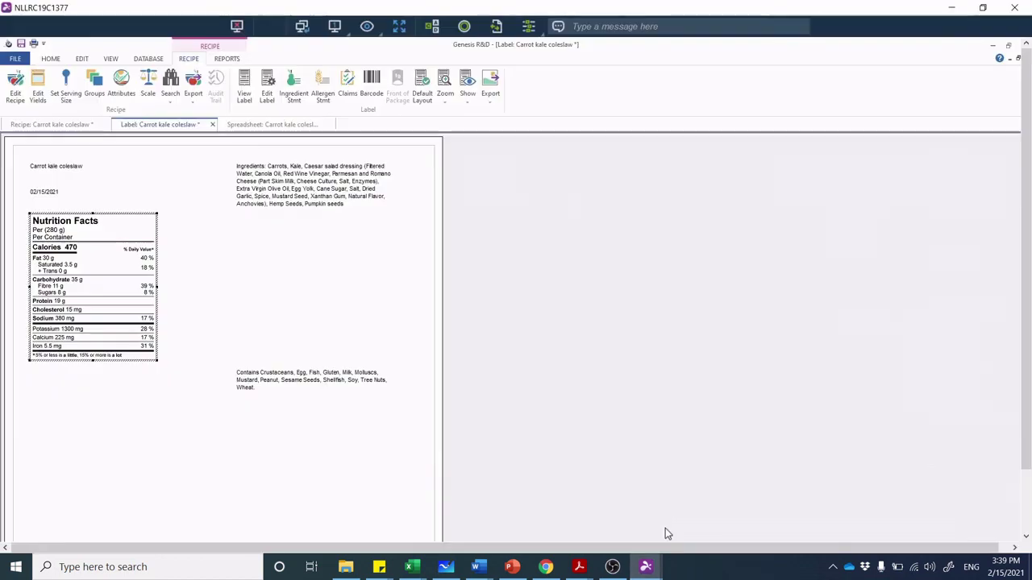
left_click(322, 90)
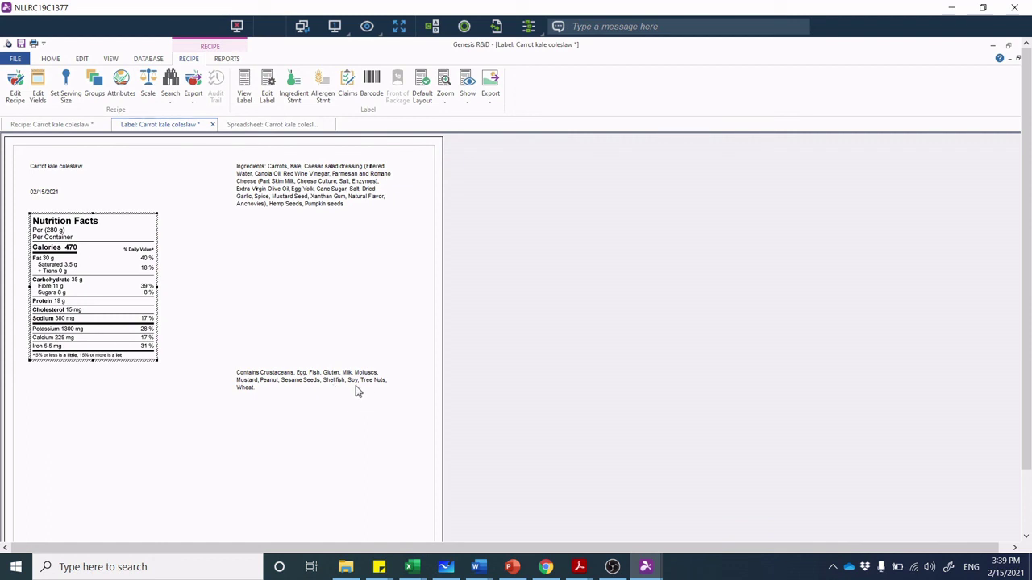
left_click(324, 86)
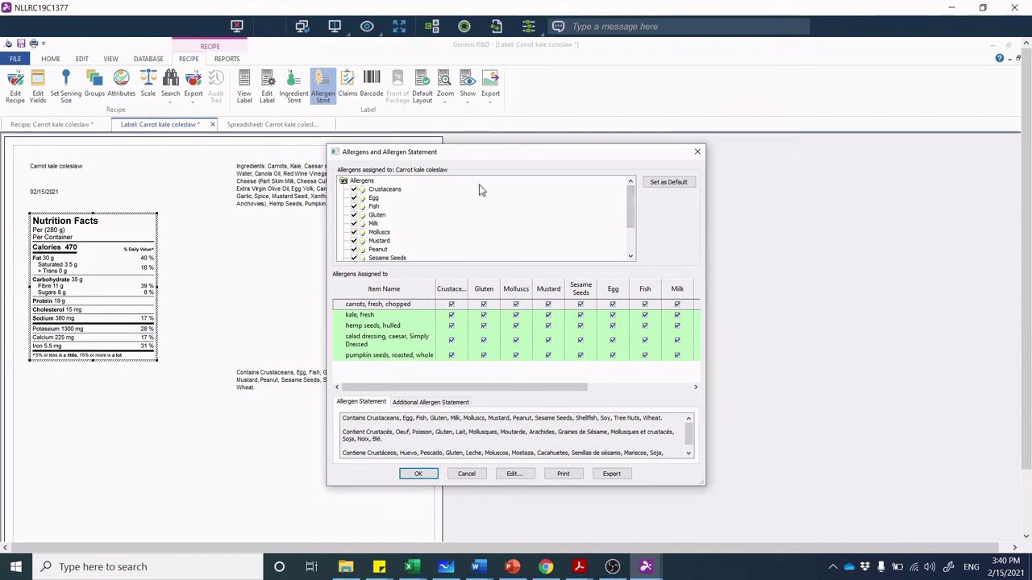
left_click_drag(458, 162, 546, 153)
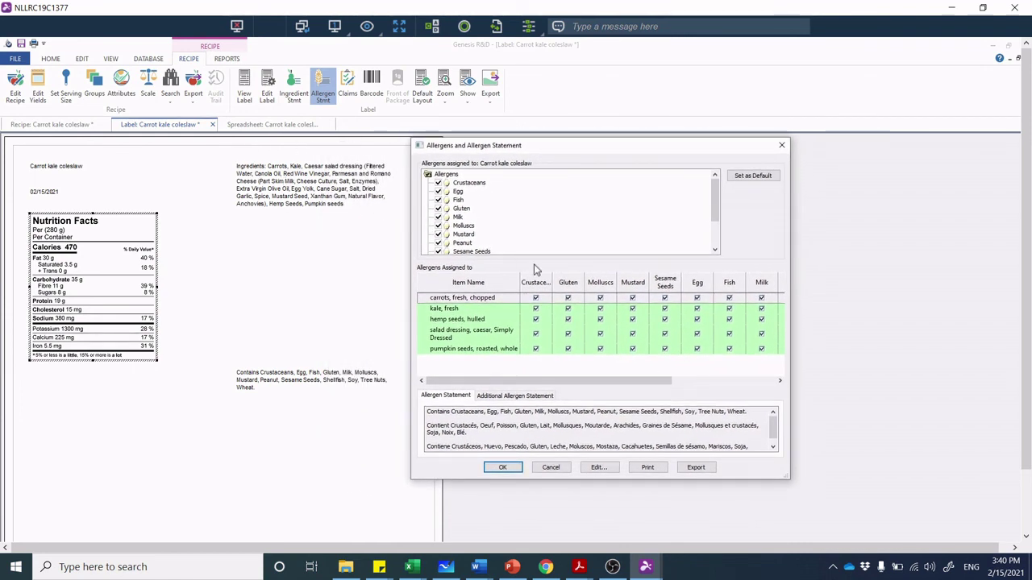
- Clear Crustaceans, Gluten, Molluscs, Mustard, Sesame Seeds, Egg, Milk and Fish in the carrots row
left_click(536, 299)
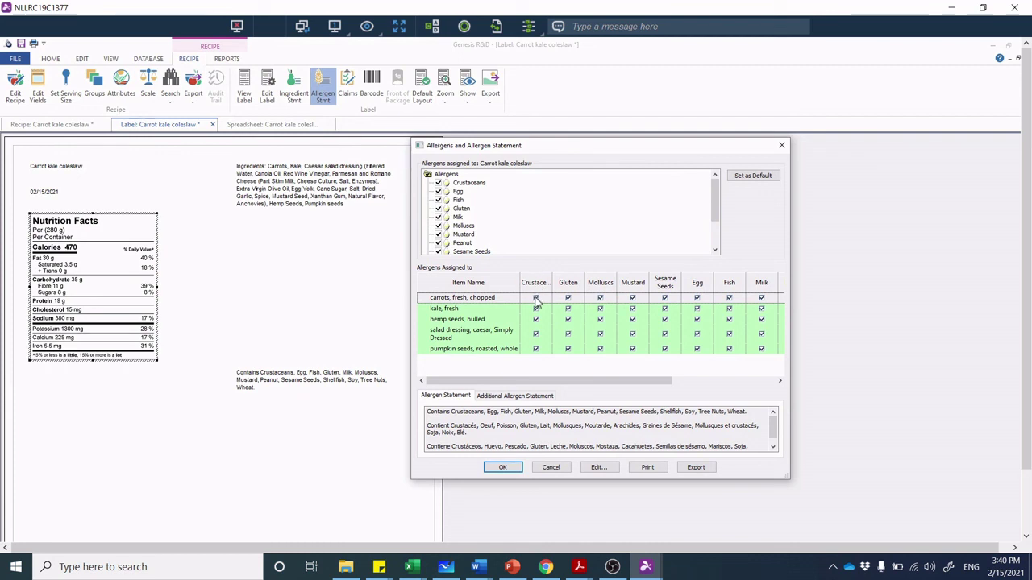
left_click(536, 298)
left_click(568, 298)
left_click(601, 299)
left_click(632, 299)
left_click(665, 299)
left_click(698, 299)
left_click(760, 299)
left_click(729, 299)
left_click(706, 381)
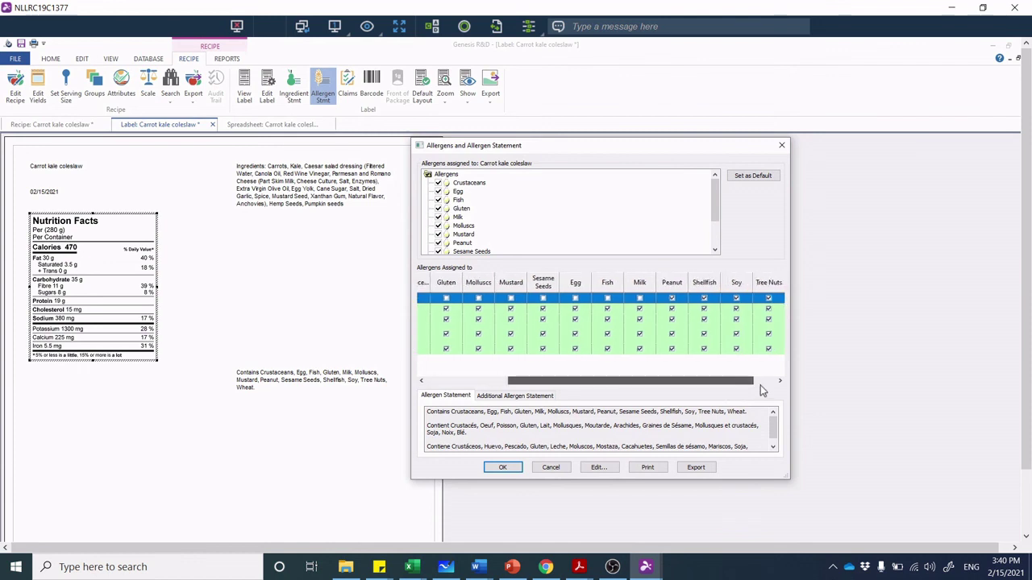
- Remove Tree Nuts, Soy, Shellfish and Peanut from the chopped carrots
left_click(736, 299)
left_click(703, 299)
left_click(670, 299)
left_click(638, 299)
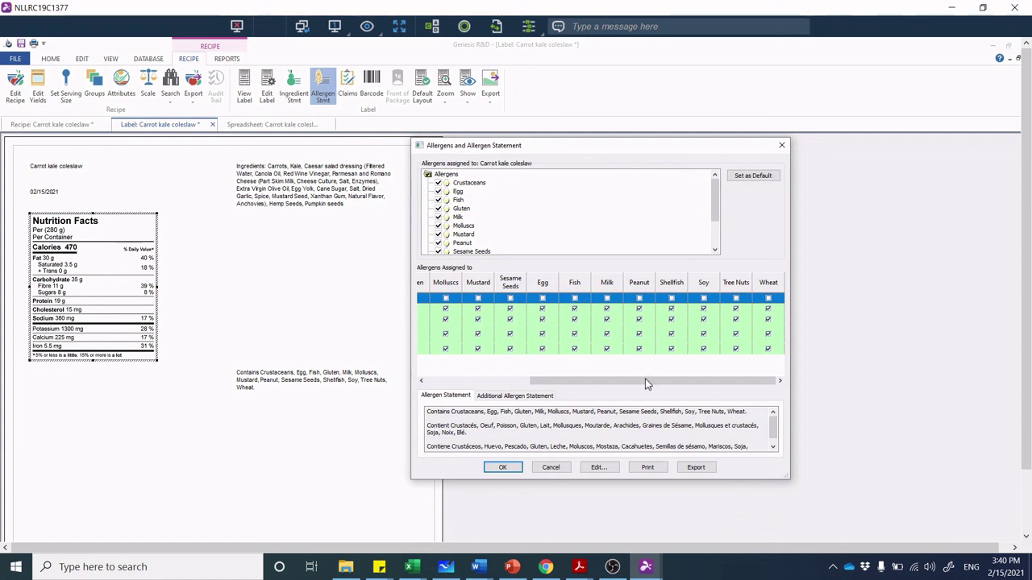
left_click_drag(586, 377, 486, 378)
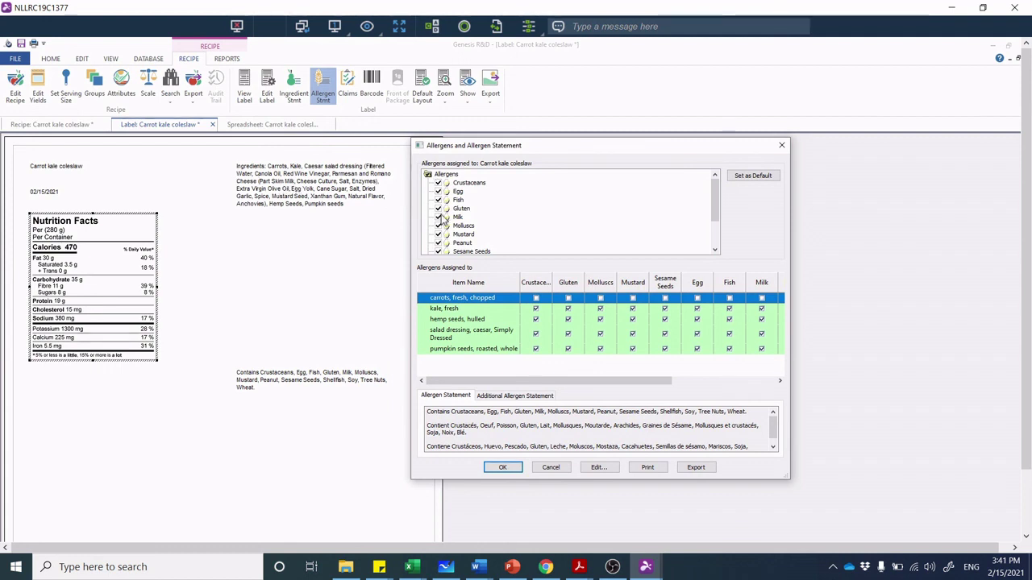
- Clear Crustaceans and Egg from the whole recipe, confirming each removal with Yes
left_click(438, 183)
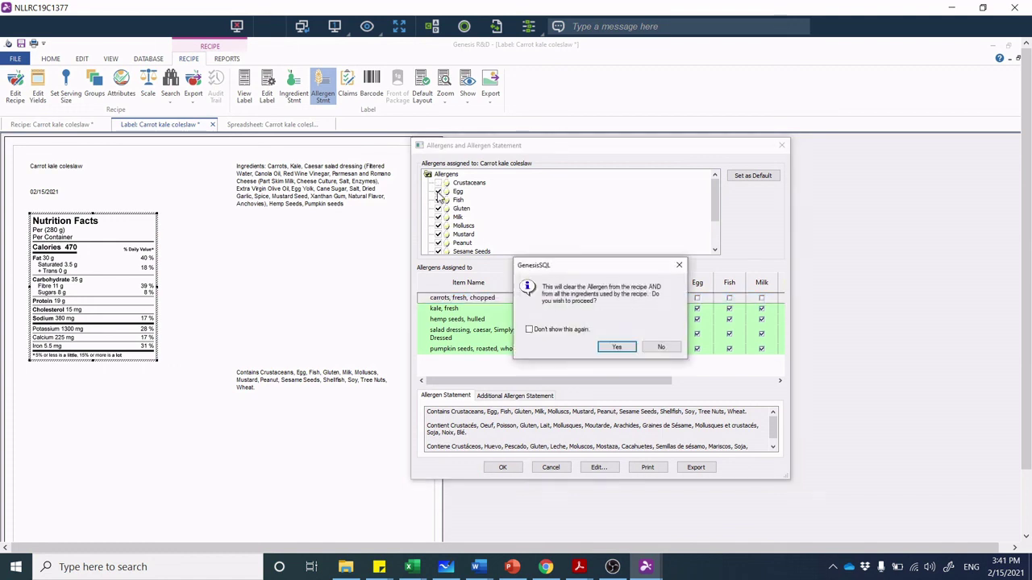
left_click(612, 351)
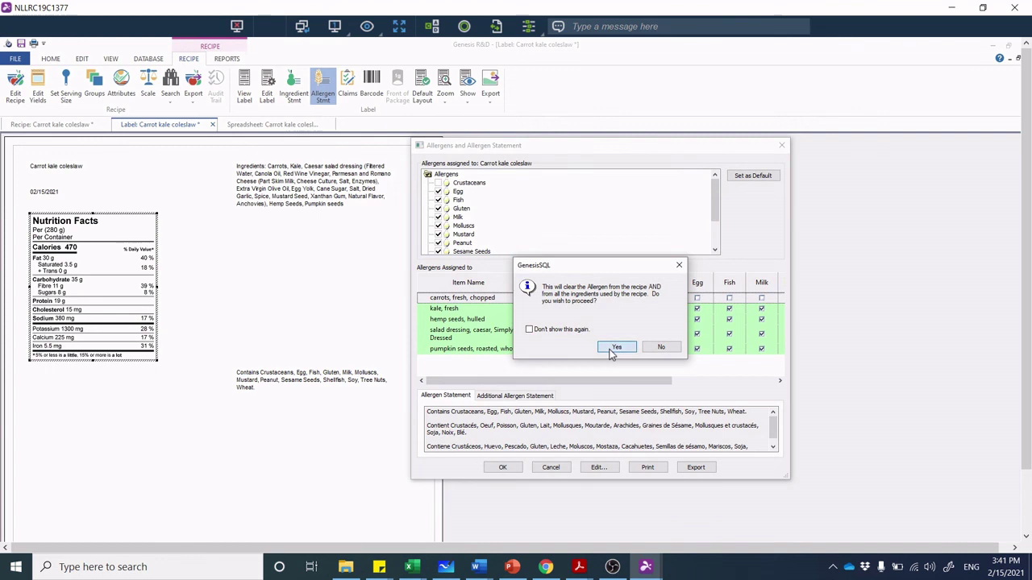
left_click(437, 192)
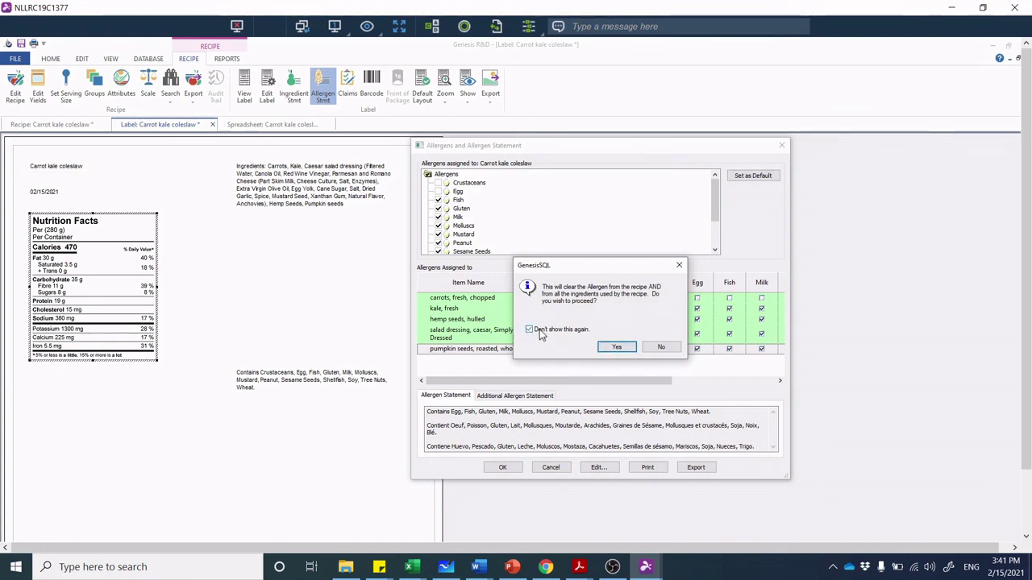
left_click(617, 347)
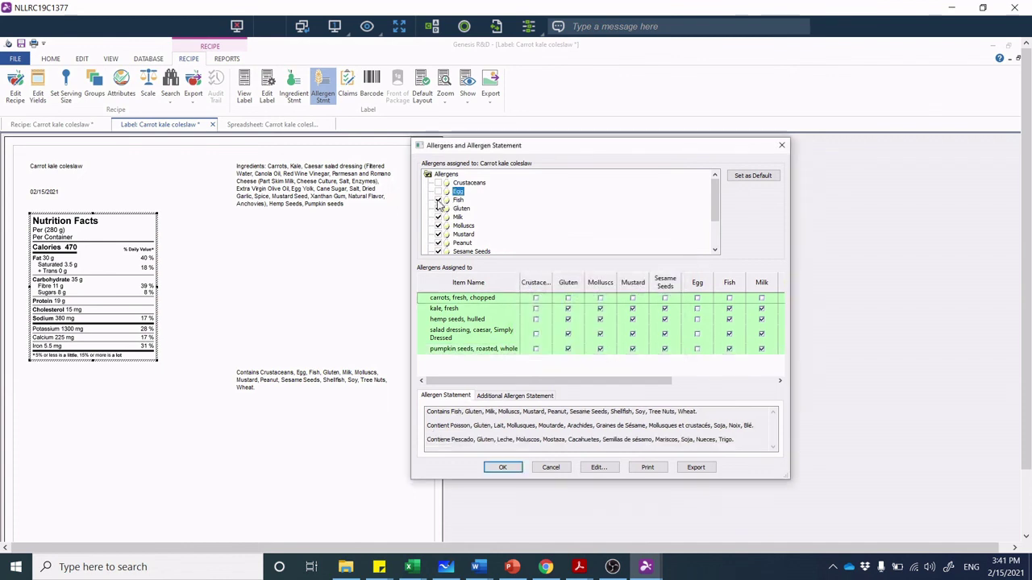
- Clear Gluten, Milk, Molluscs, Mustard, Peanut and Sesame Seeds from the recipe
left_click(438, 208)
left_click(438, 217)
left_click(437, 225)
left_click(437, 234)
left_click(438, 243)
left_click(438, 251)
- Clear Wheat, Tree Nuts, Shellfish and Soy from the recipe, leaving only Fish
scroll(712, 250, "down", 5)
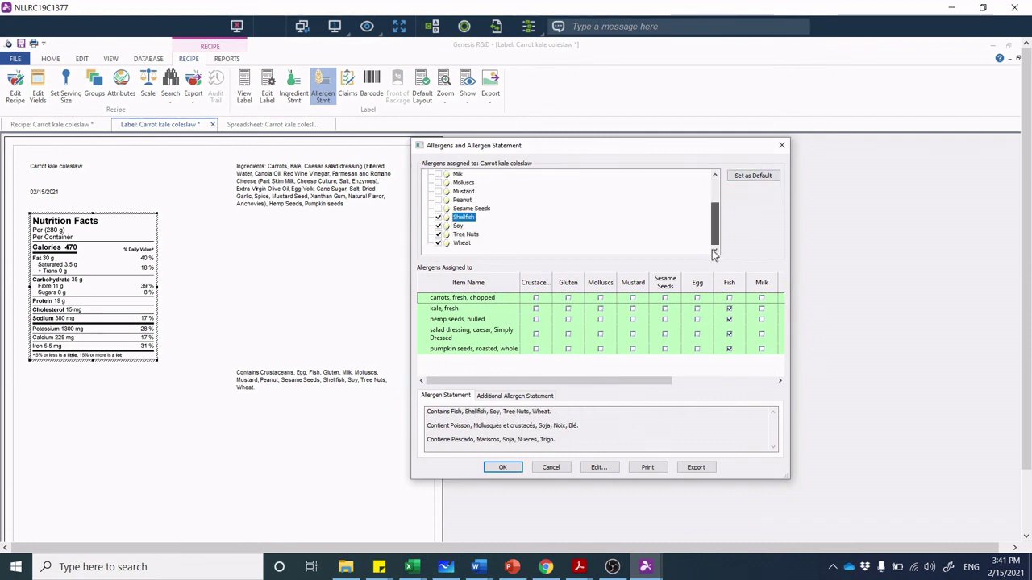
left_click(437, 243)
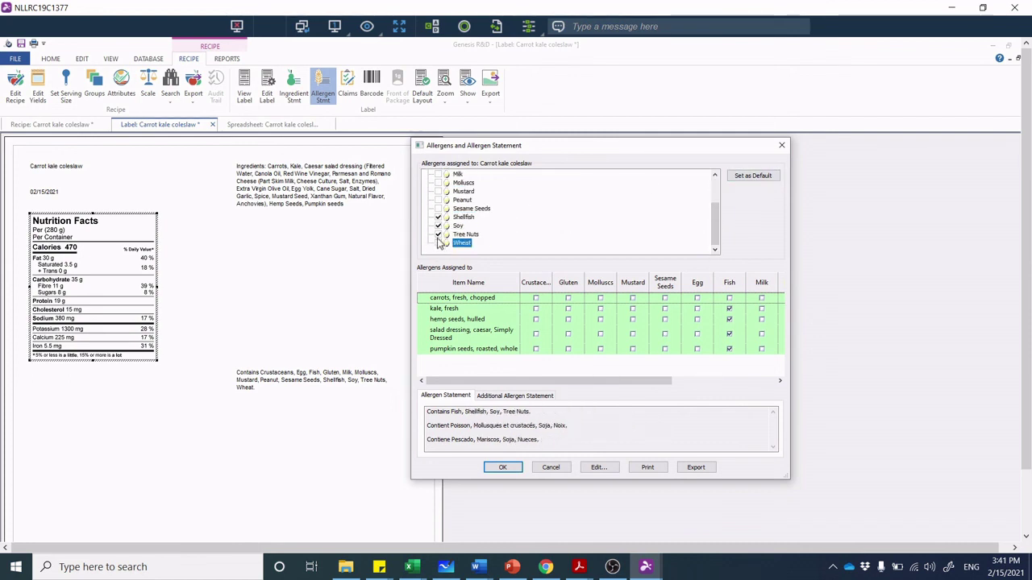
left_click(438, 234)
left_click(438, 217)
left_click(437, 226)
left_click_drag(714, 230, 720, 156)
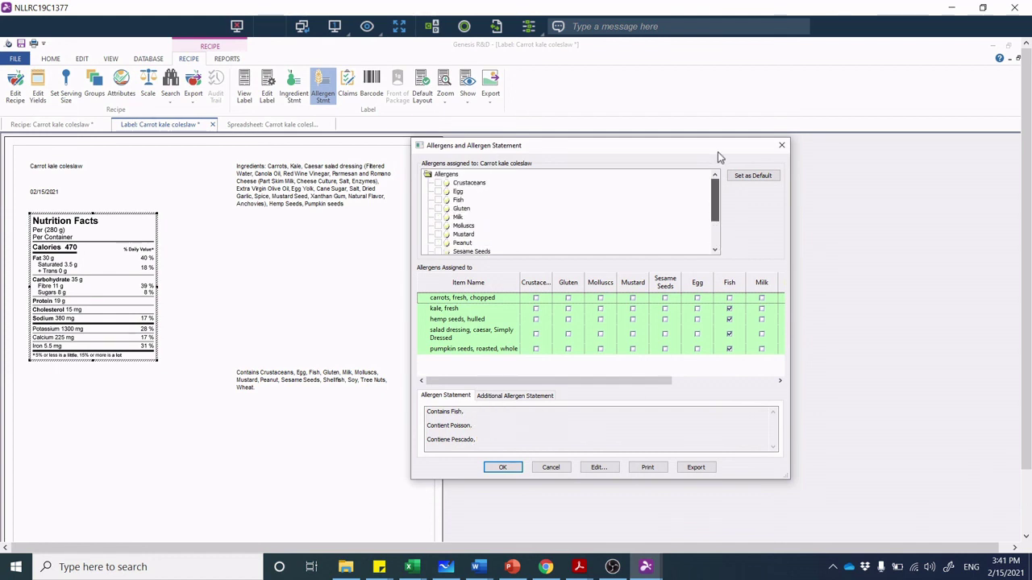
- Tick Egg, Fish, Milk and Mustard in the recipe's Allergens tree
left_click(438, 192)
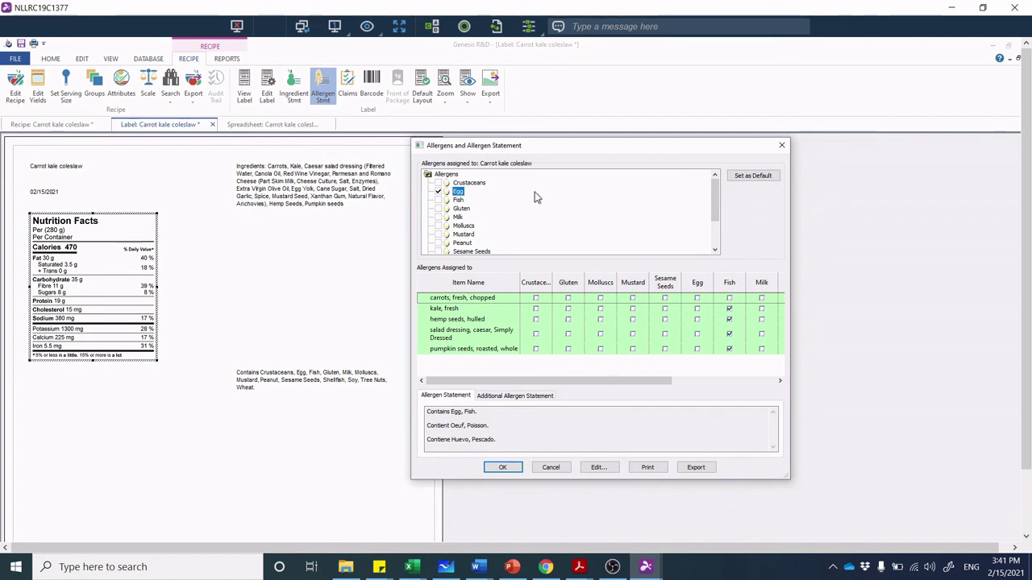
left_click(437, 202)
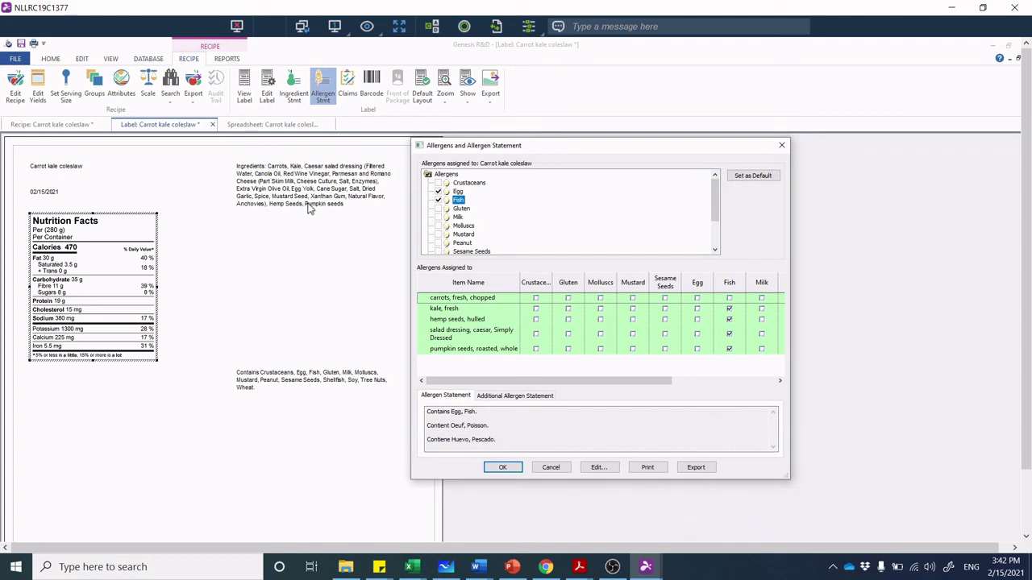
left_click(439, 217)
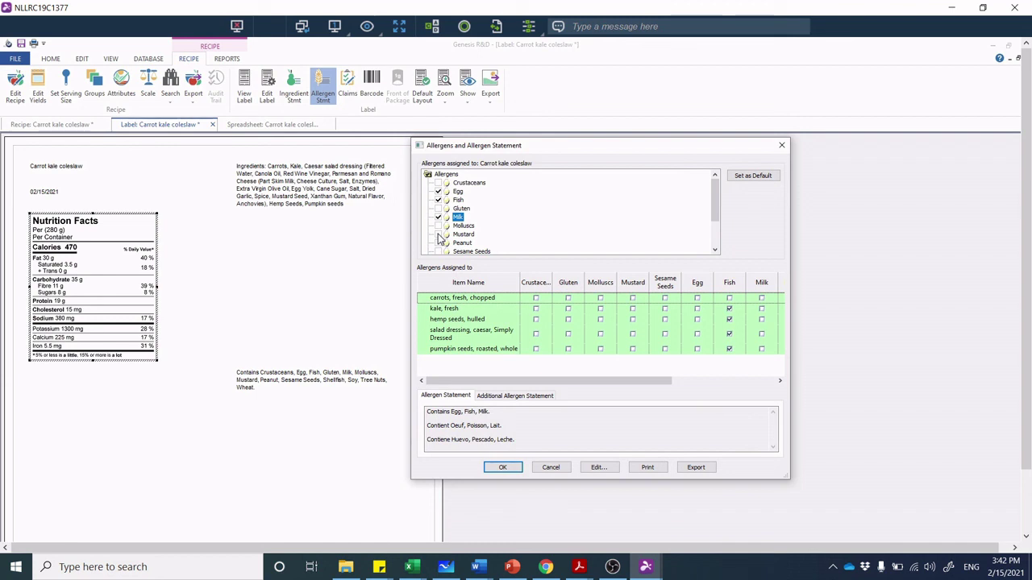
left_click(438, 234)
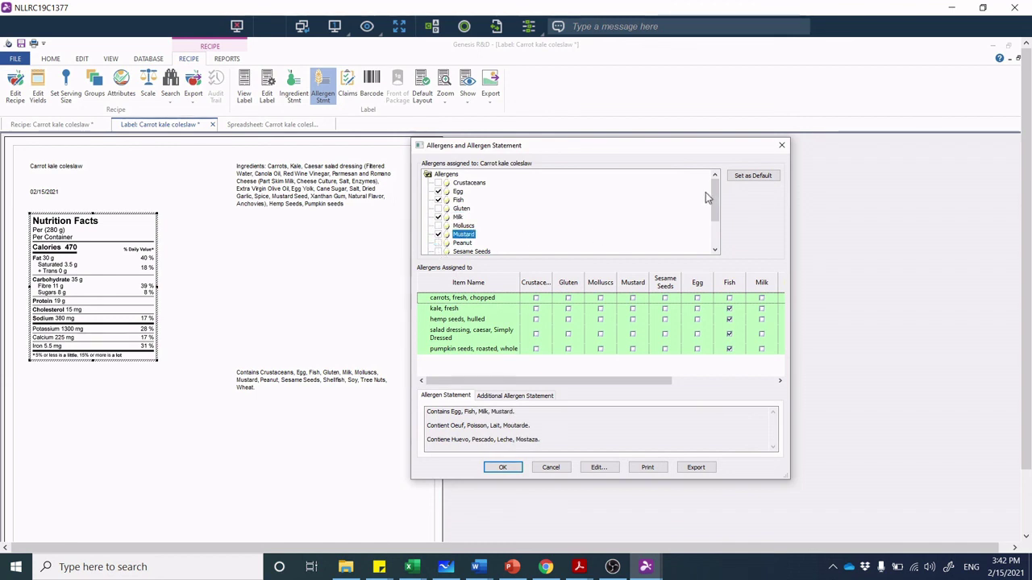
- Accept the allergen dialog so the label shows 'Contains Egg, Fish, Milk, Mustard.'
left_click_drag(715, 192, 715, 216)
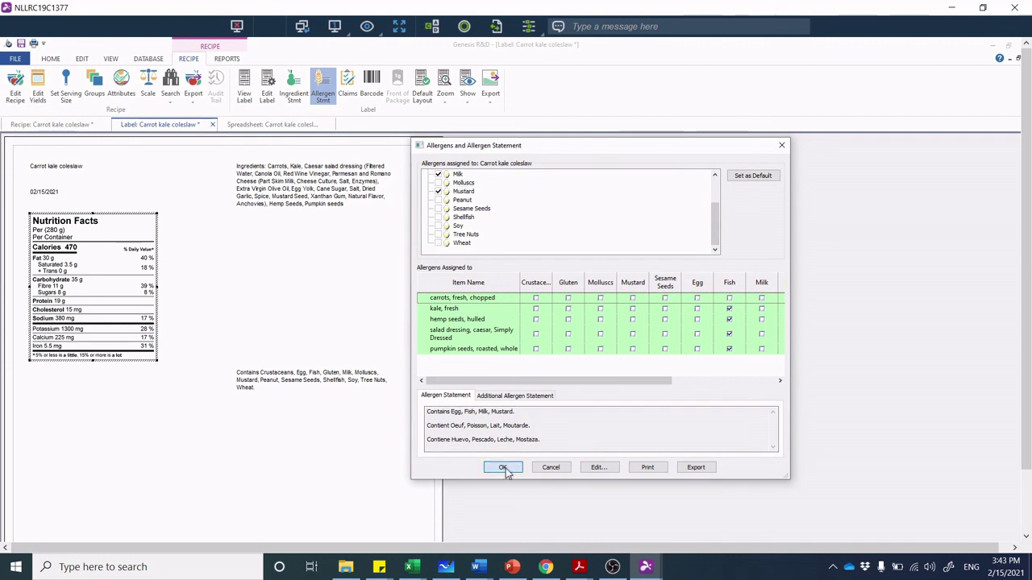
left_click(505, 468)
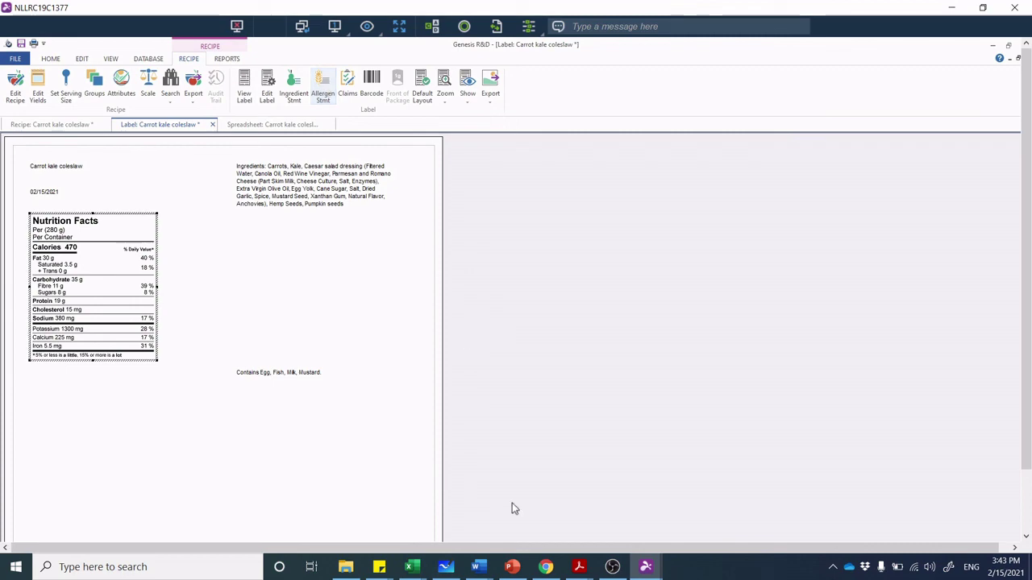
left_click(545, 567)
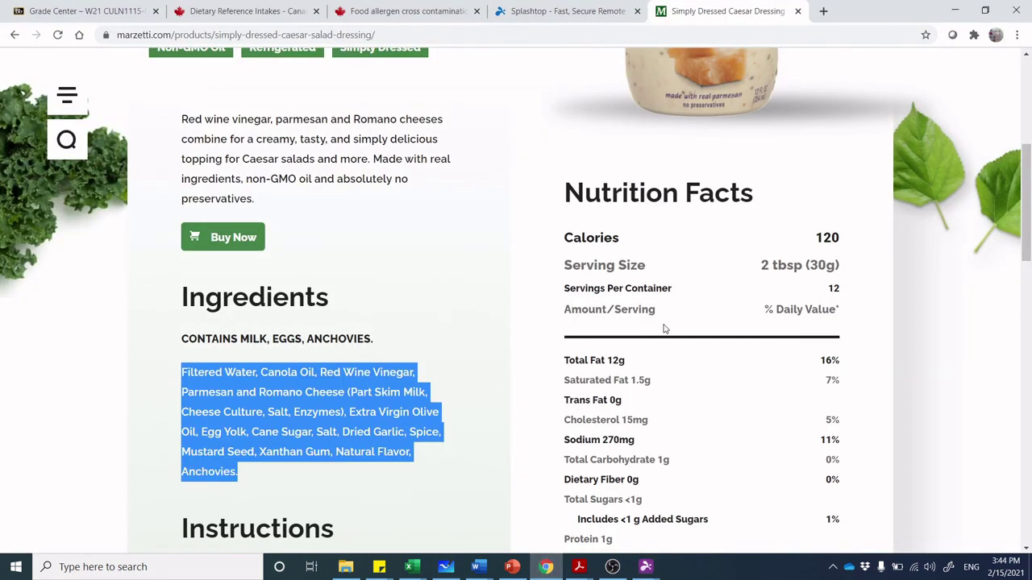
left_click_drag(1026, 234, 1028, 161)
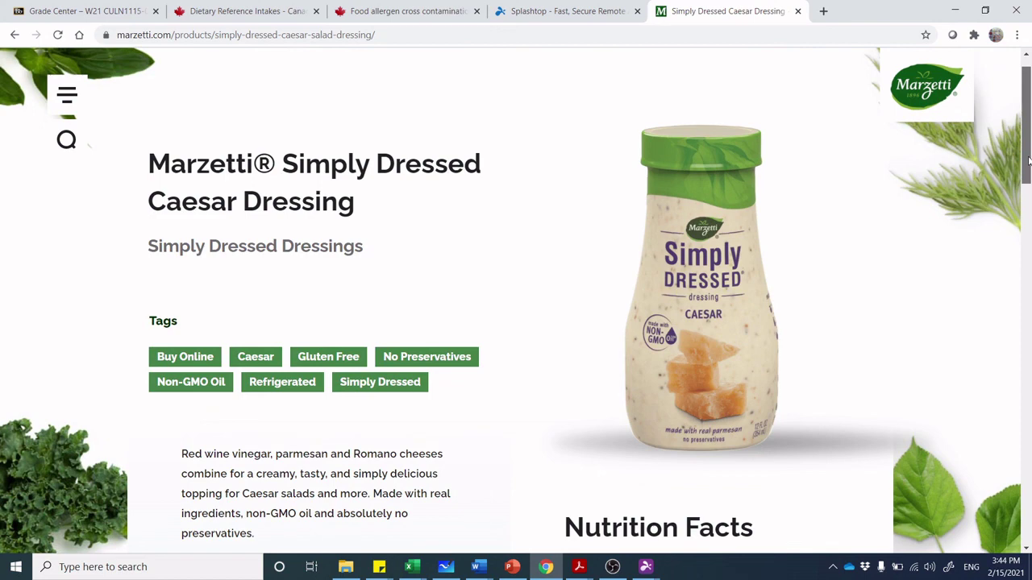
left_click_drag(1029, 161, 1028, 241)
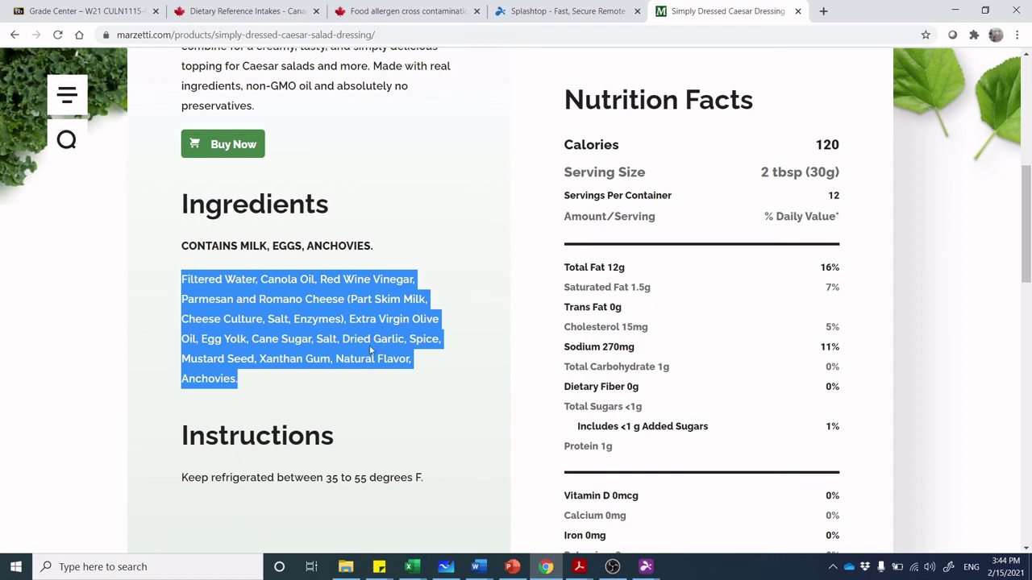
mouse_move(546, 569)
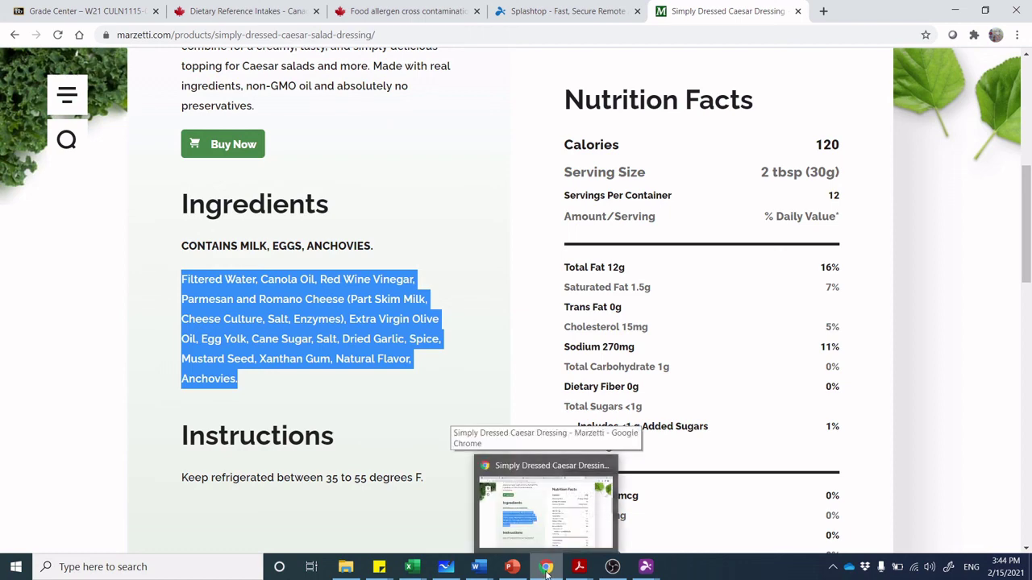
left_click(667, 532)
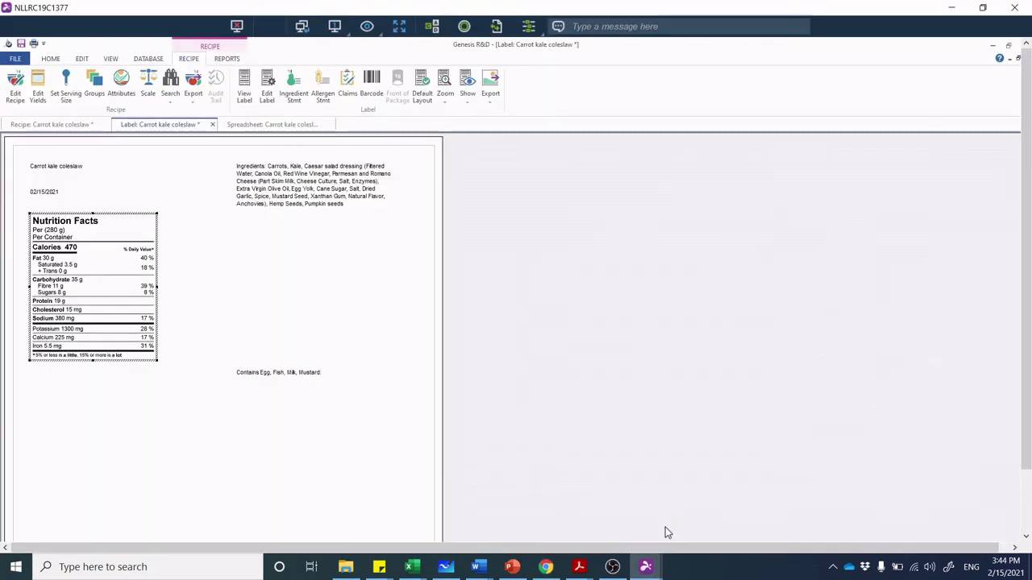
- Replace the program-generated additional allergen statement with custom text 'May contain: Wheat, Gluten'
left_click(322, 84)
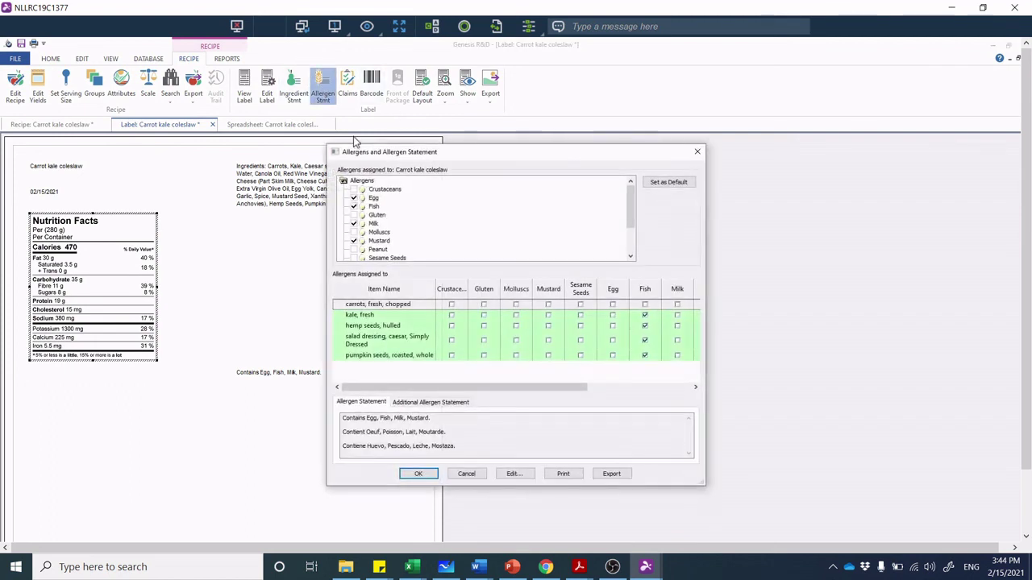
left_click(515, 474)
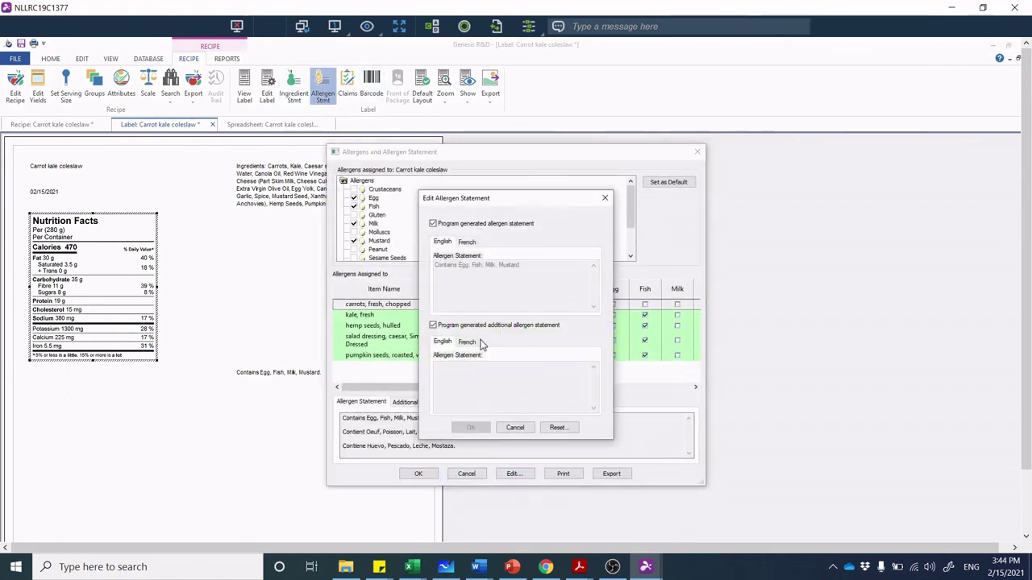
left_click(433, 325)
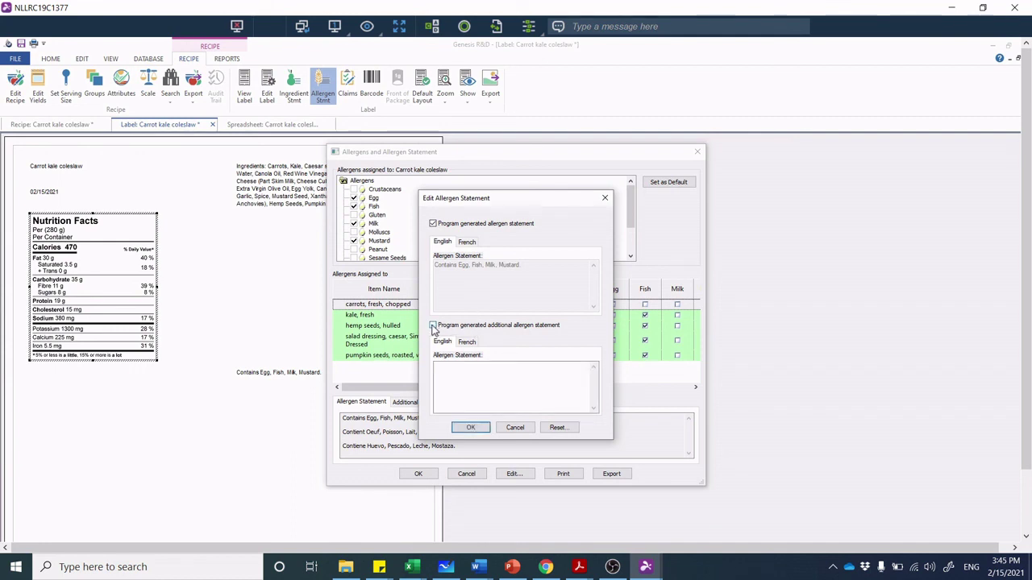
left_click(455, 369)
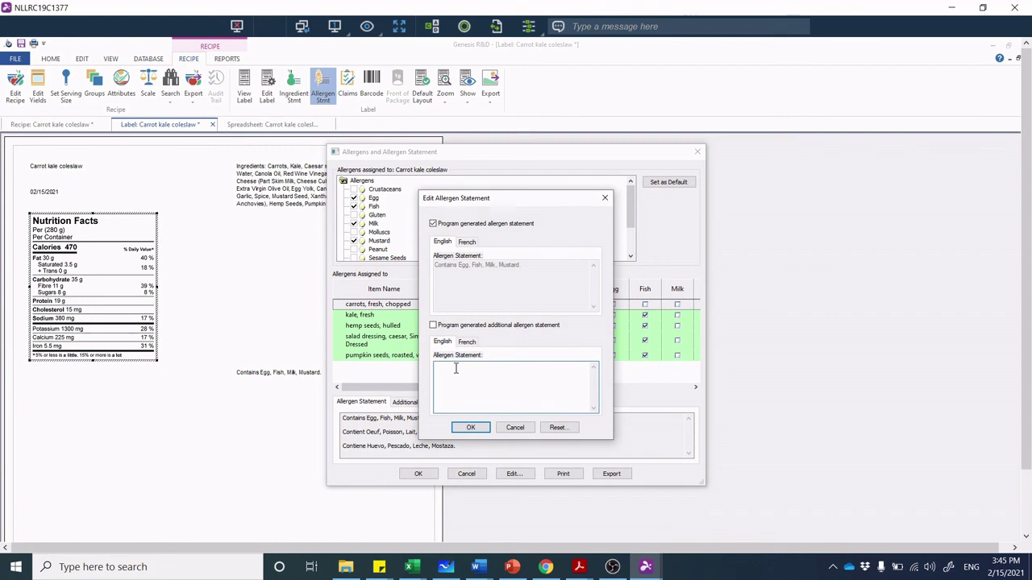
type("May contain: Wheat, Gluten")
left_click(471, 426)
- Confirm the Allergens dialog so 'May contain: Wheat, Gluten' appears on the coleslaw label
left_click(419, 474)
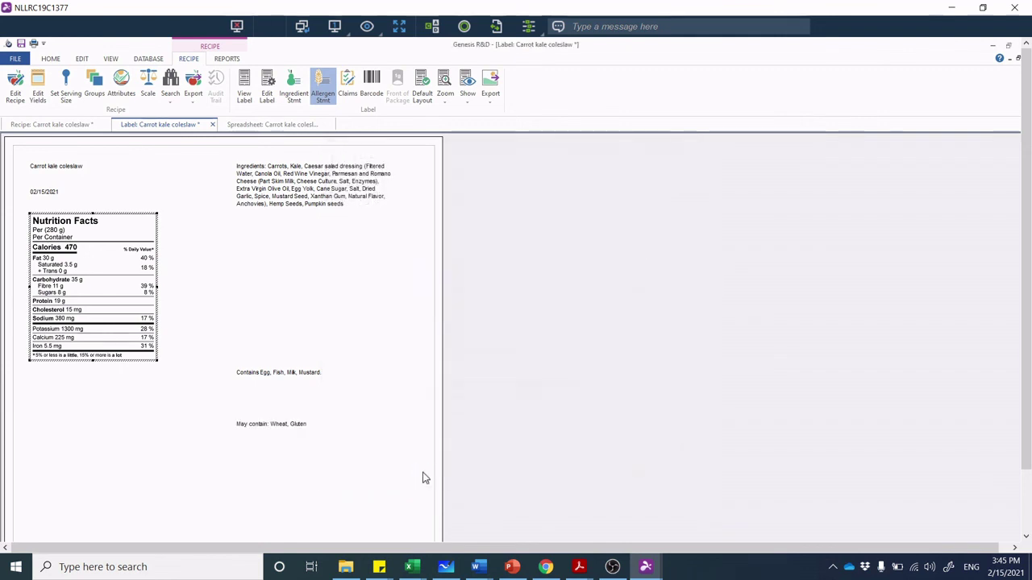